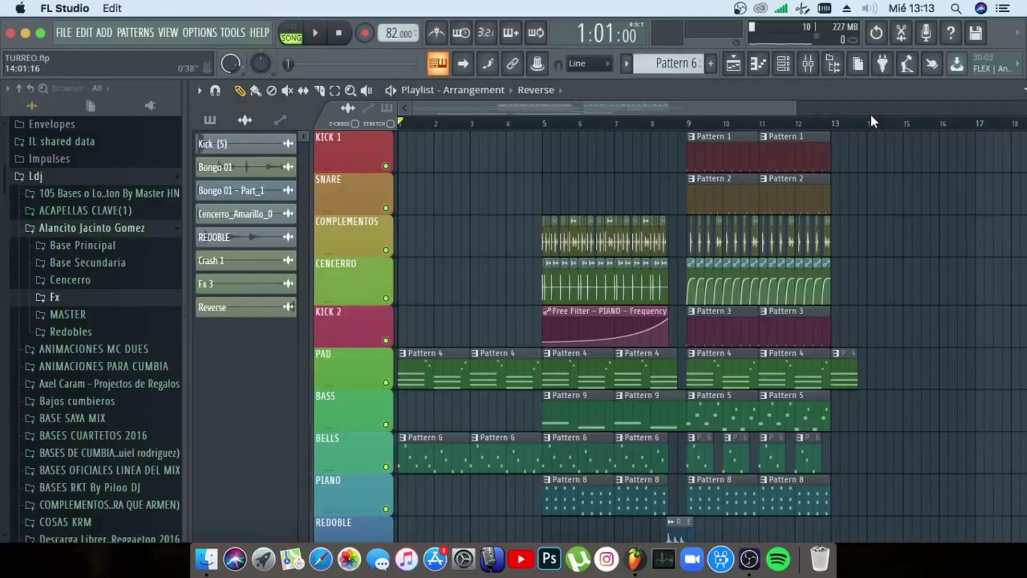
Solo the KICK 1 track and play it from bar 9
{"action": "scroll", "coordinate": [872, 122], "scroll_direction": "up", "scroll_amount": 5}
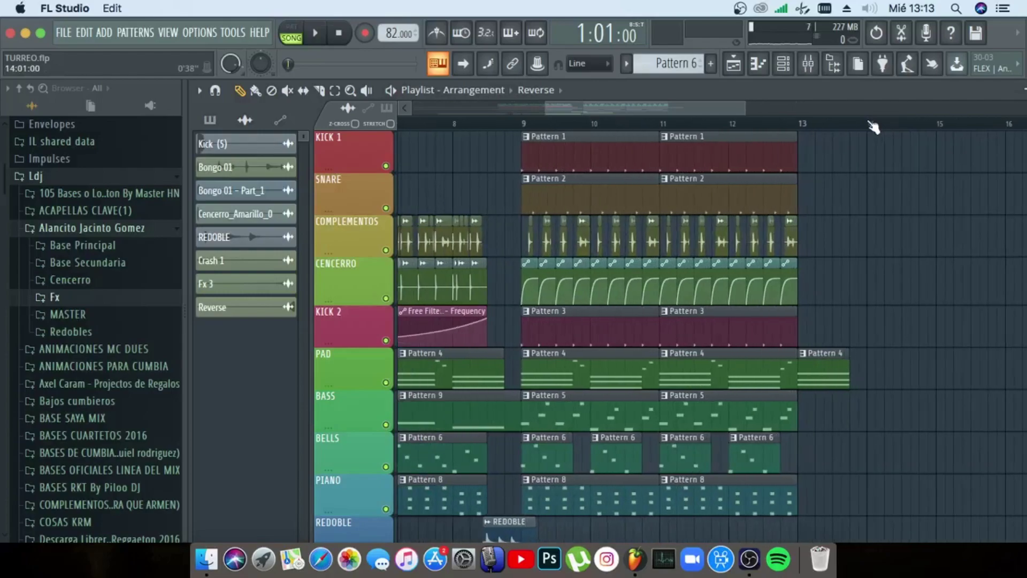
{"action": "right_click", "coordinate": [385, 166]}
{"action": "left_click", "coordinate": [439, 124]}
{"action": "key", "text": "space"}
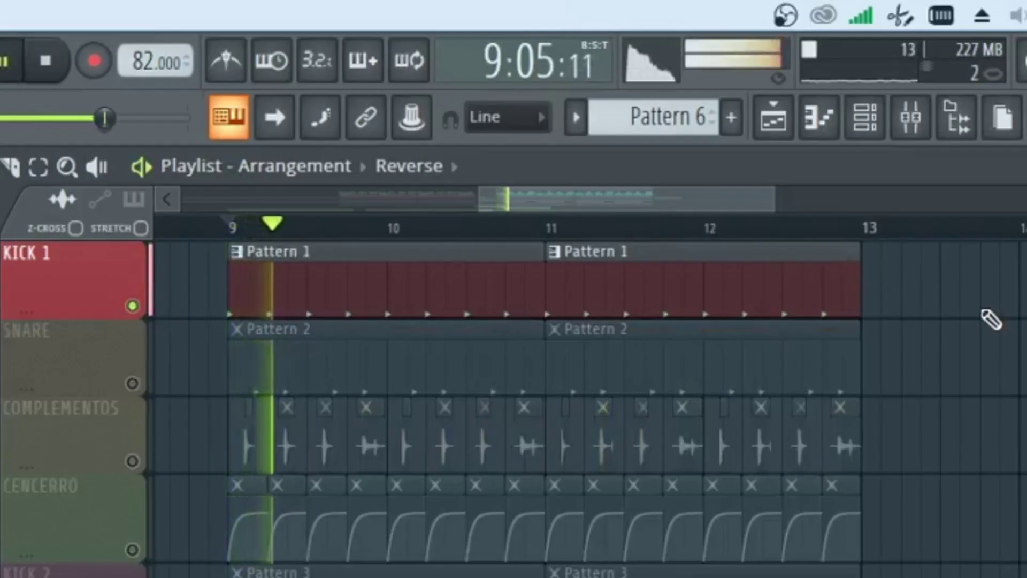
{"action": "key", "text": "space"}
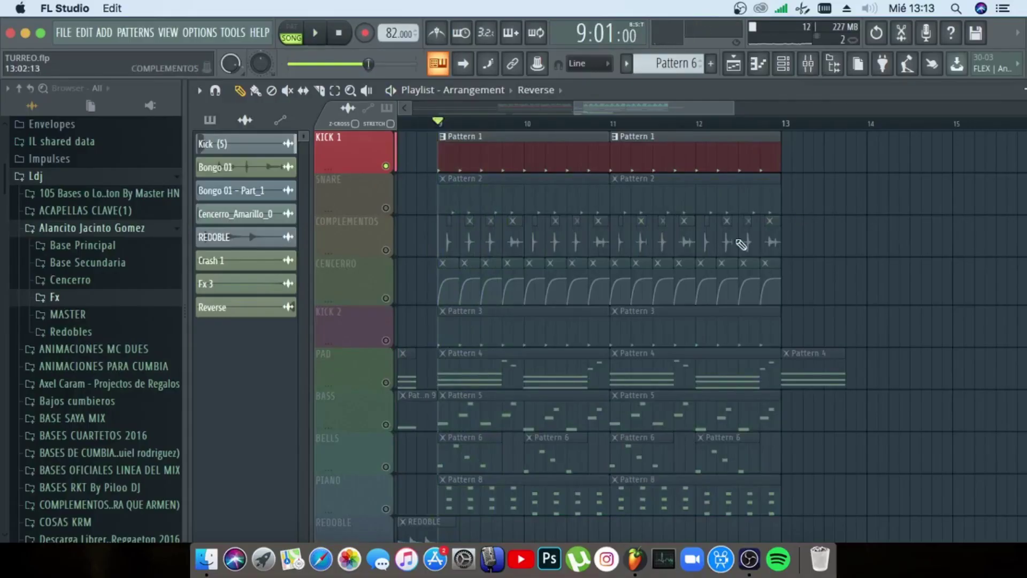
Solo the KICK 2 track and play it from bar 9
{"action": "right_click", "coordinate": [393, 343]}
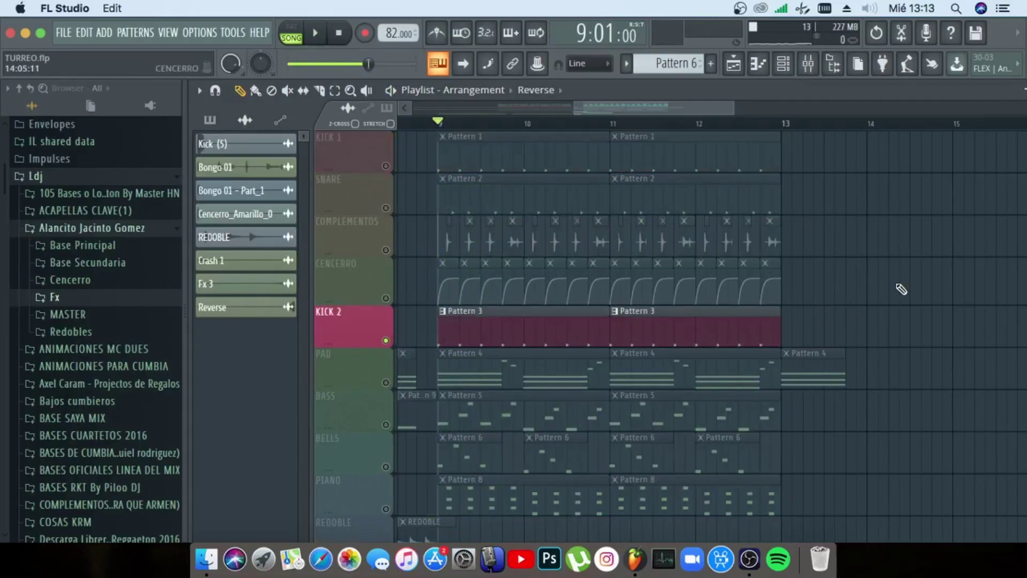
{"action": "key", "text": "space"}
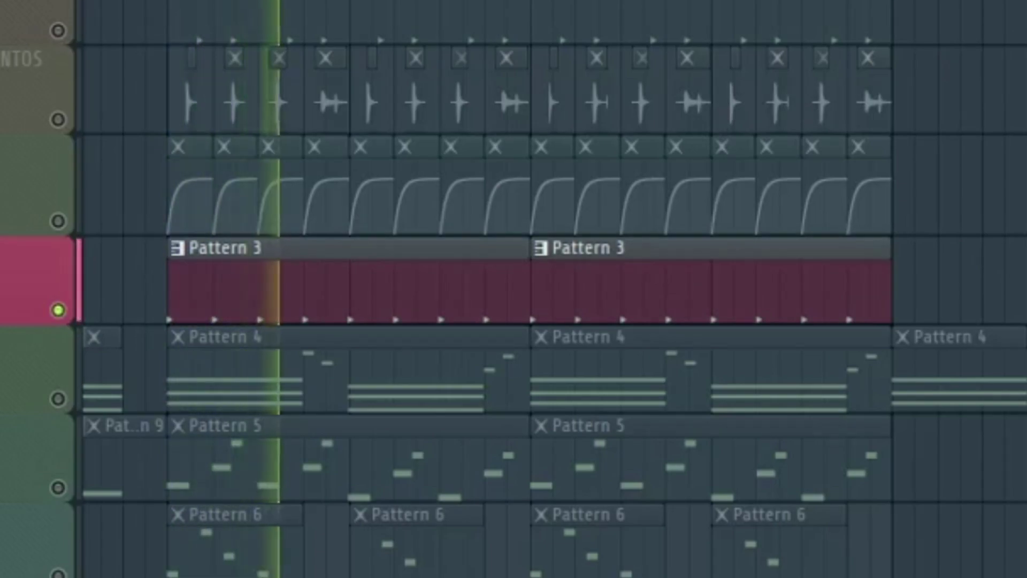
{"action": "key", "text": "space"}
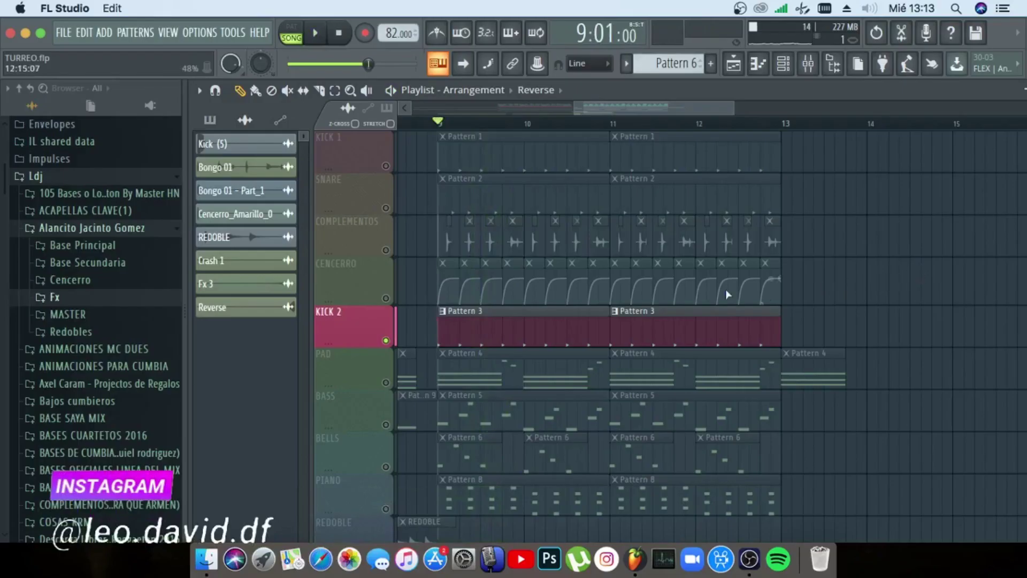
View Pattern 3's kick in the piano roll and inspect the Snare (11) channel settings from the channel rack
{"action": "double_click", "coordinate": [503, 346]}
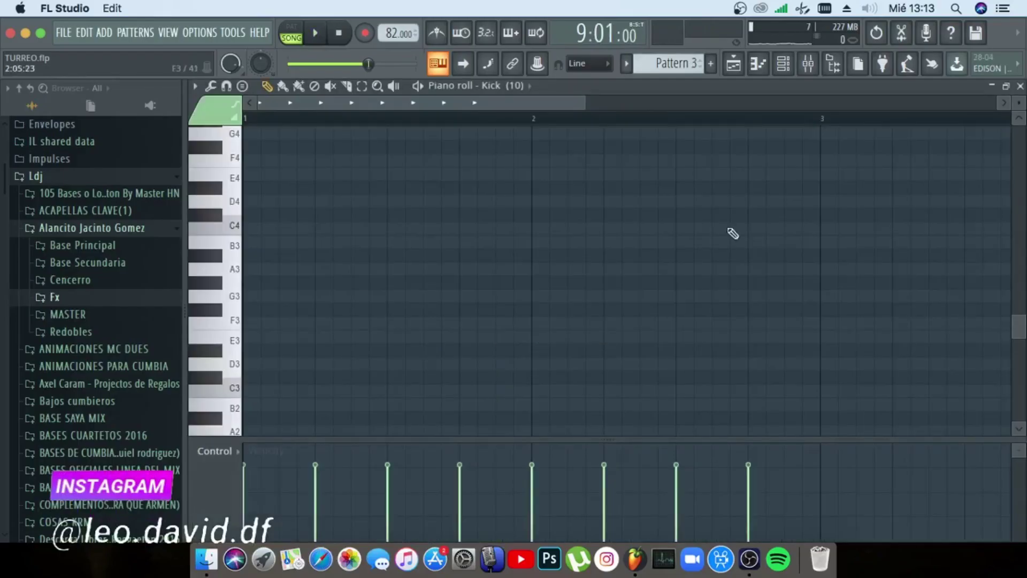
{"action": "left_click", "coordinate": [786, 70]}
{"action": "right_click", "coordinate": [412, 277]}
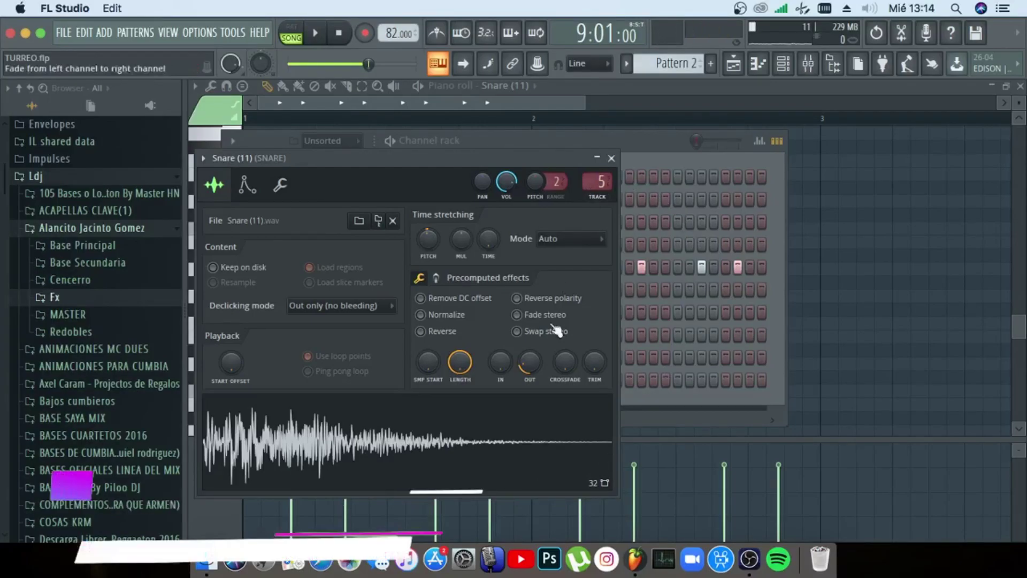
{"action": "left_click", "coordinate": [611, 158]}
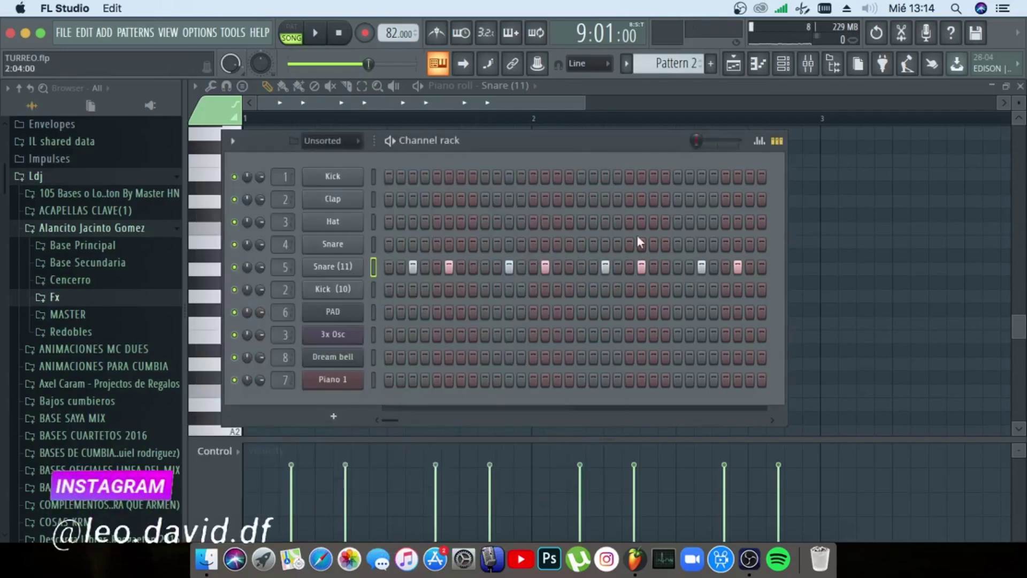
Open the Snare (11) channel of Pattern 2 in the piano roll
{"action": "right_click", "coordinate": [333, 268]}
{"action": "left_click", "coordinate": [394, 268]}
{"action": "right_click", "coordinate": [359, 267]}
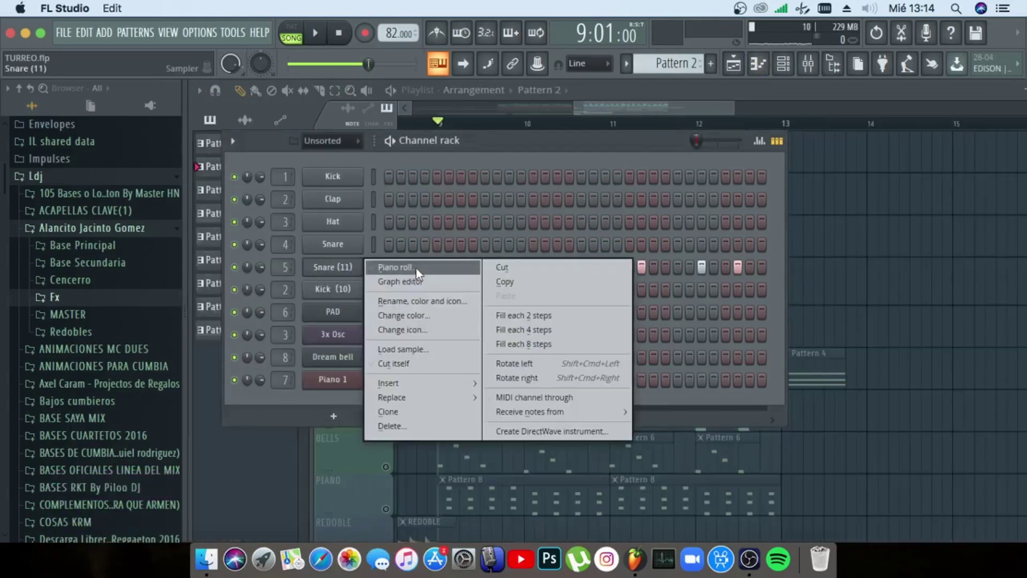
{"action": "left_click", "coordinate": [396, 267]}
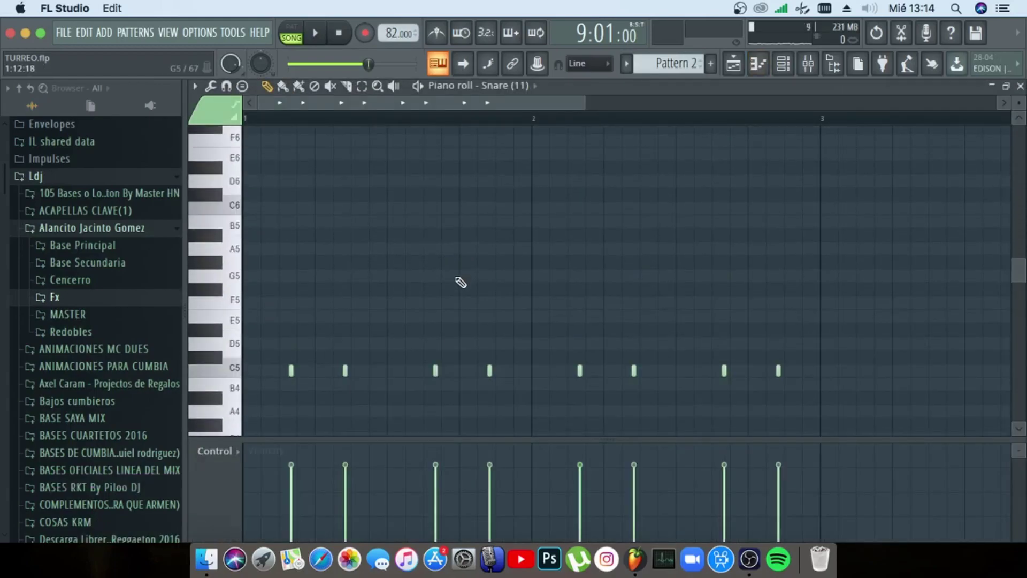
Set the snap to 1/3 step and play back Pattern 2's existing snare notes
{"action": "left_click", "coordinate": [568, 66]}
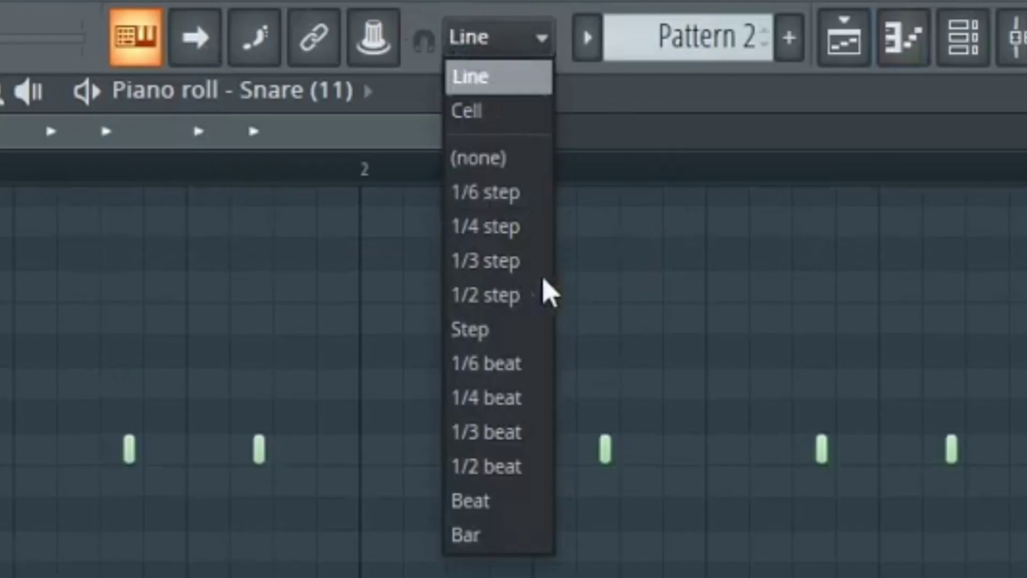
{"action": "left_click", "coordinate": [482, 267]}
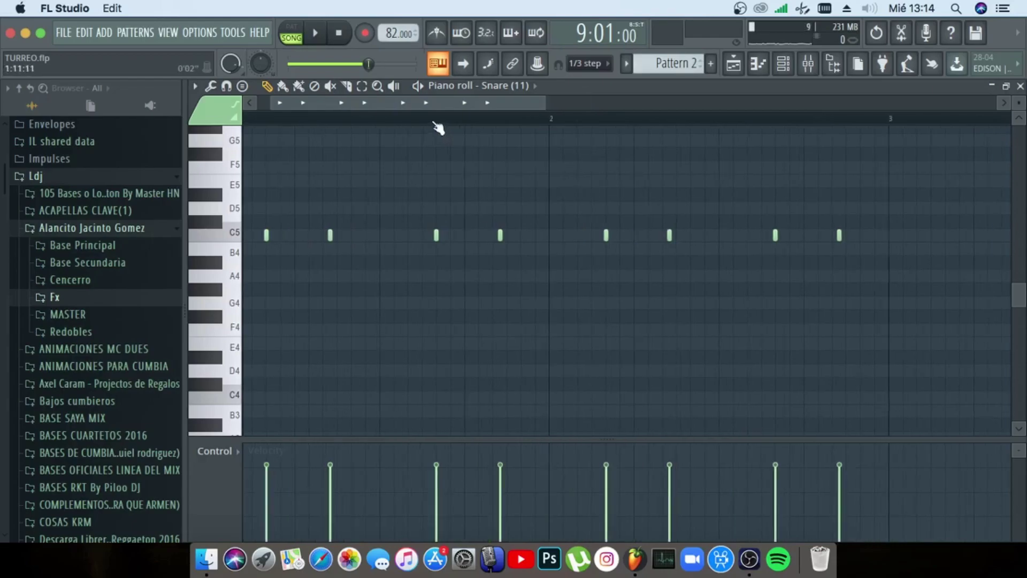
{"action": "scroll", "coordinate": [438, 128], "scroll_direction": "up", "scroll_amount": 3}
{"action": "scroll", "coordinate": [437, 128], "scroll_direction": "down", "scroll_amount": 3}
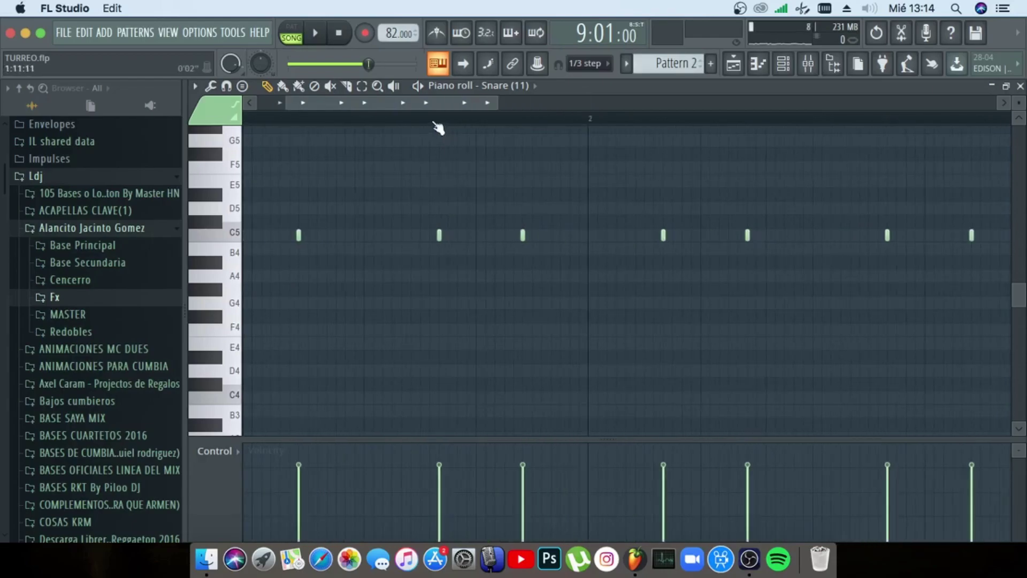
{"action": "scroll", "coordinate": [567, 121], "scroll_direction": "down", "scroll_amount": 3}
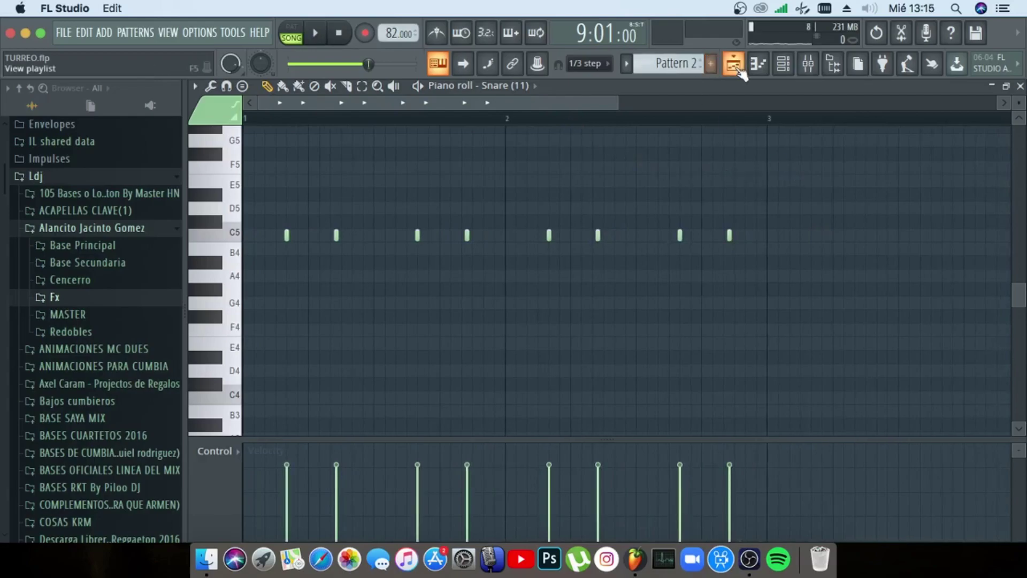
{"action": "key", "text": "space"}
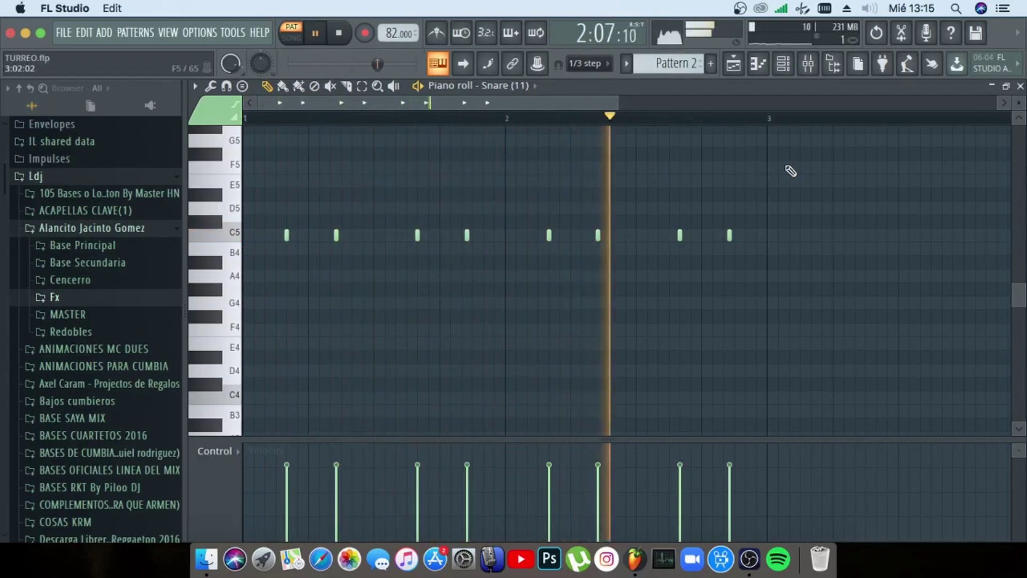
{"action": "key", "text": "space"}
Set the snap to Line and delete all the snare notes in Pattern 2
{"action": "left_click", "coordinate": [601, 67]}
{"action": "left_click", "coordinate": [580, 80]}
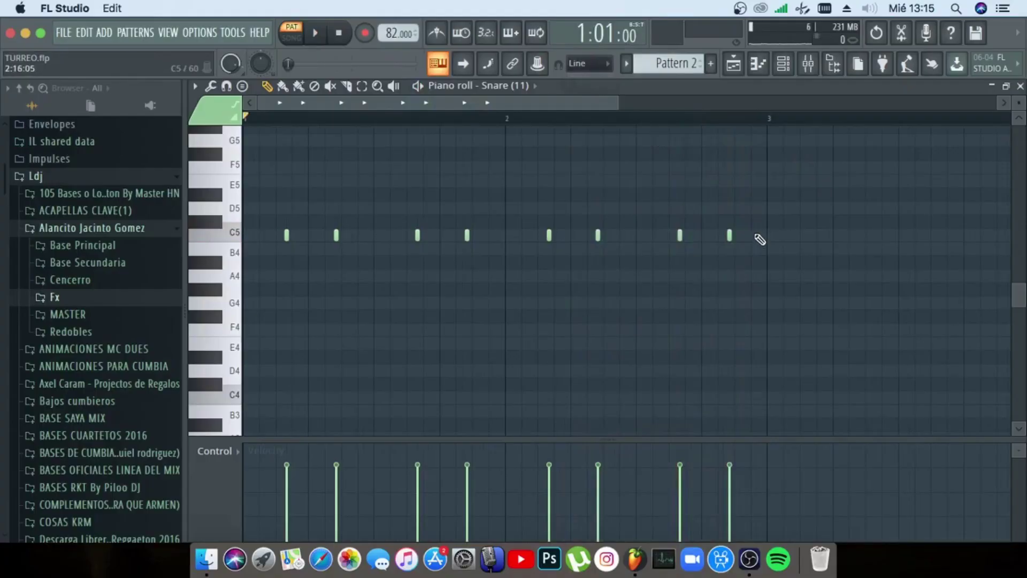
{"action": "right_click", "coordinate": [729, 235]}
{"action": "right_click", "coordinate": [679, 235]}
{"action": "right_click", "coordinate": [598, 235]}
{"action": "right_click", "coordinate": [549, 235]}
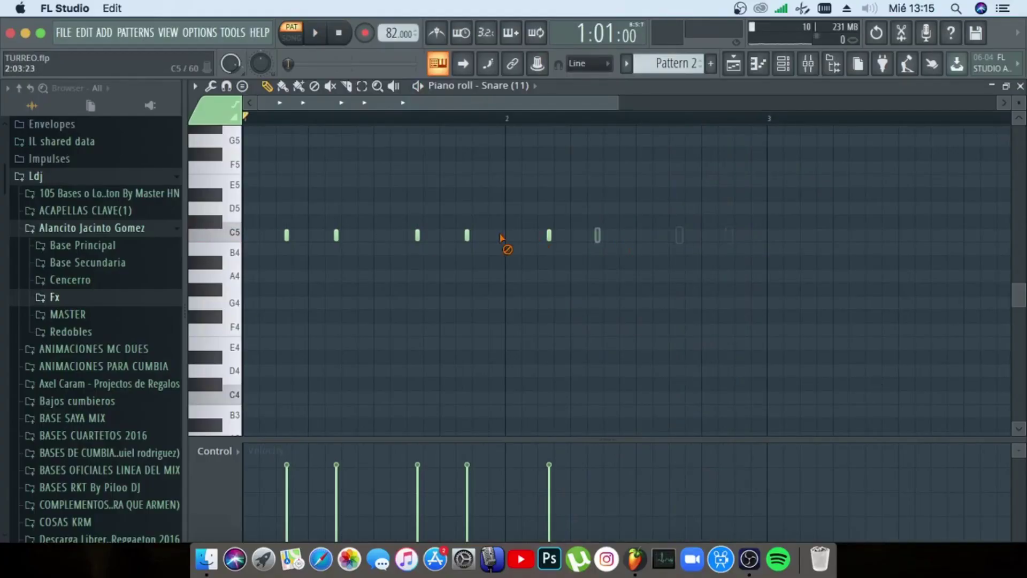
{"action": "right_click", "coordinate": [466, 235]}
{"action": "right_click", "coordinate": [417, 235]}
{"action": "right_click", "coordinate": [336, 235]}
Draw eight one-step C5 snare notes, on steps 4, 7, 12 and 15 of each of the two bars
{"action": "left_click", "coordinate": [294, 235]}
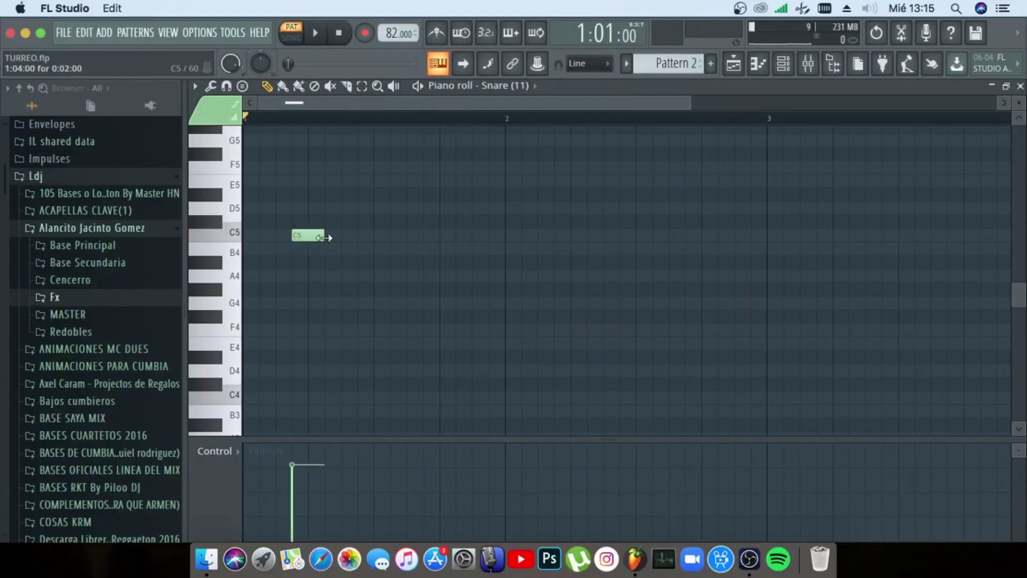
{"action": "left_click_drag", "start_coordinate": [323, 238], "coordinate": [309, 236]}
{"action": "left_click", "coordinate": [348, 235]}
{"action": "left_click", "coordinate": [427, 236]}
{"action": "left_click", "coordinate": [560, 235]}
{"action": "left_click", "coordinate": [612, 235]}
{"action": "left_click", "coordinate": [690, 236]}
{"action": "left_click", "coordinate": [743, 236]}
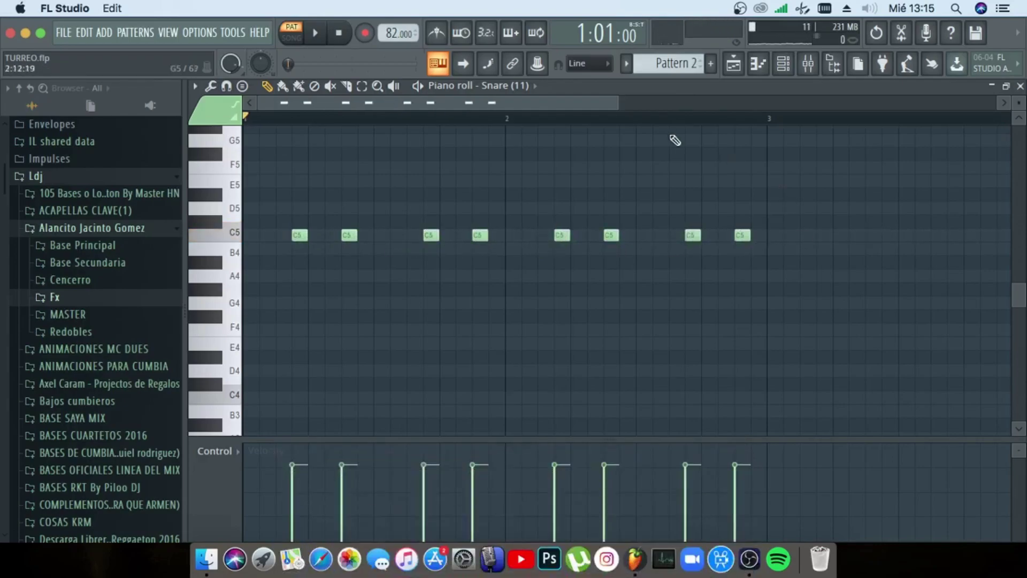
Shift all eight snare notes 1/3 step earlier using the 1/3 step snap, and play the pattern
{"action": "left_click_drag", "start_coordinate": [698, 239], "coordinate": [301, 238]}
{"action": "left_click", "coordinate": [595, 64]}
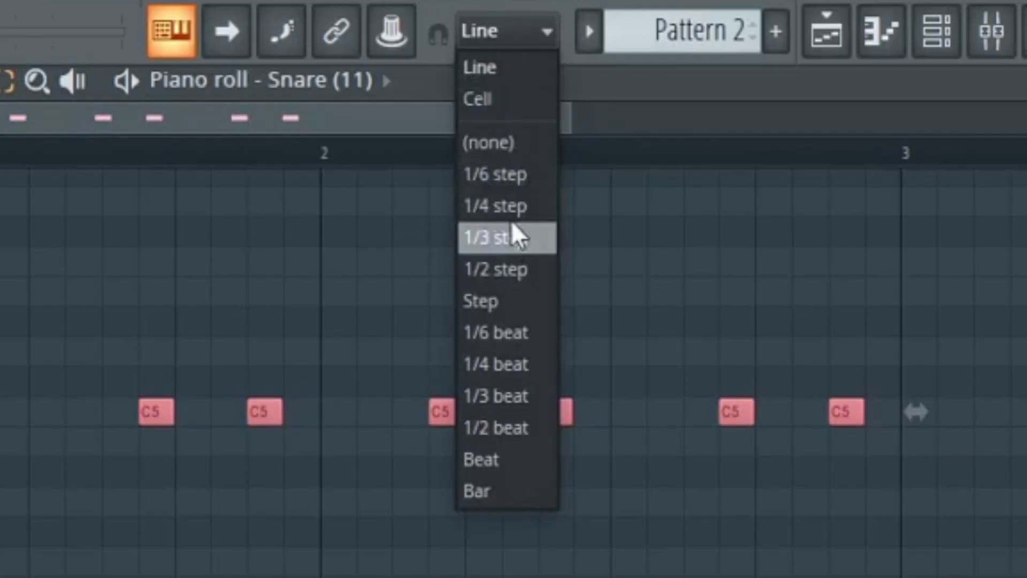
{"action": "left_click", "coordinate": [512, 236]}
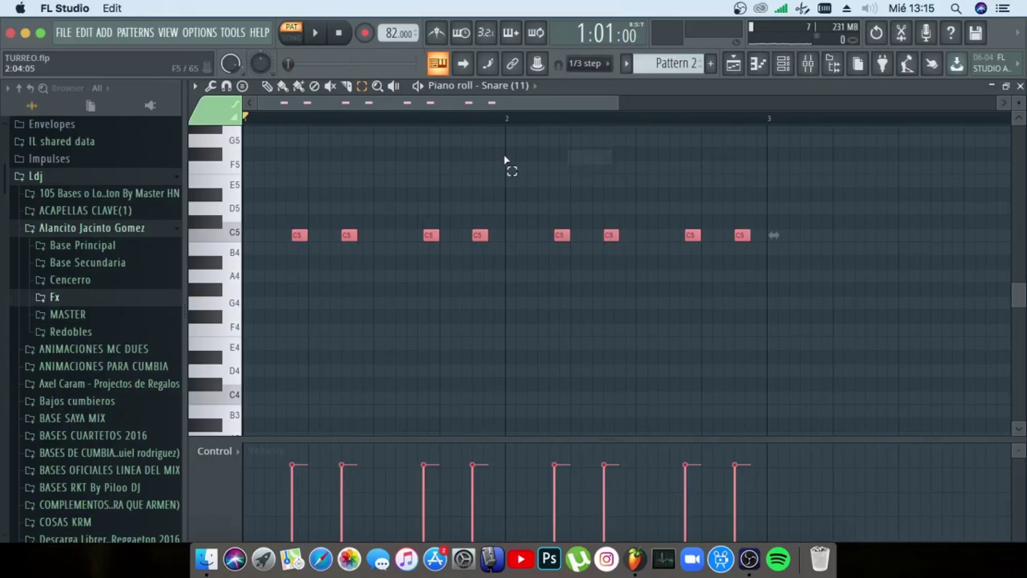
{"action": "scroll", "coordinate": [287, 125], "scroll_direction": "up", "scroll_amount": 5}
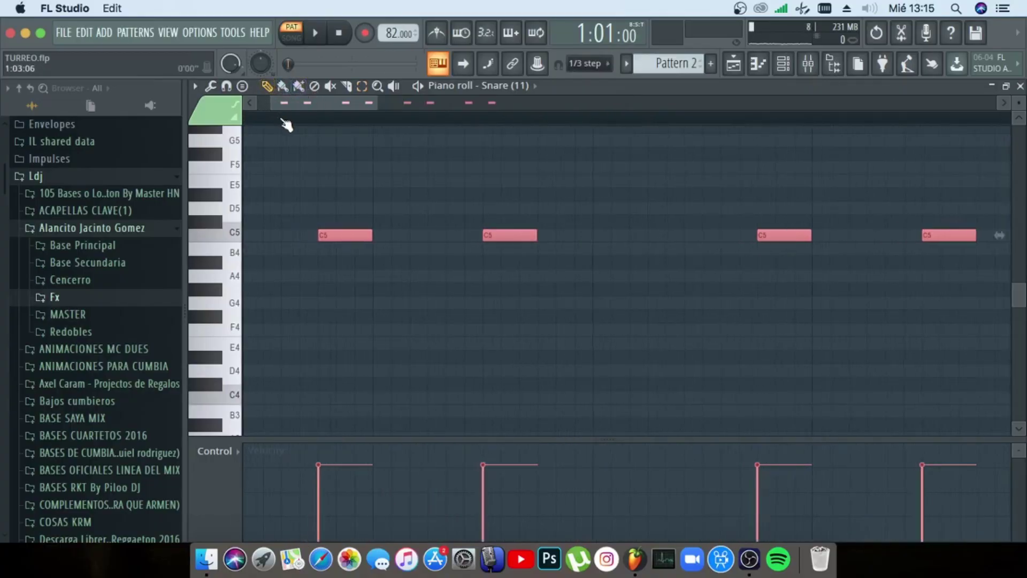
{"action": "left_click_drag", "start_coordinate": [350, 233], "coordinate": [340, 235]}
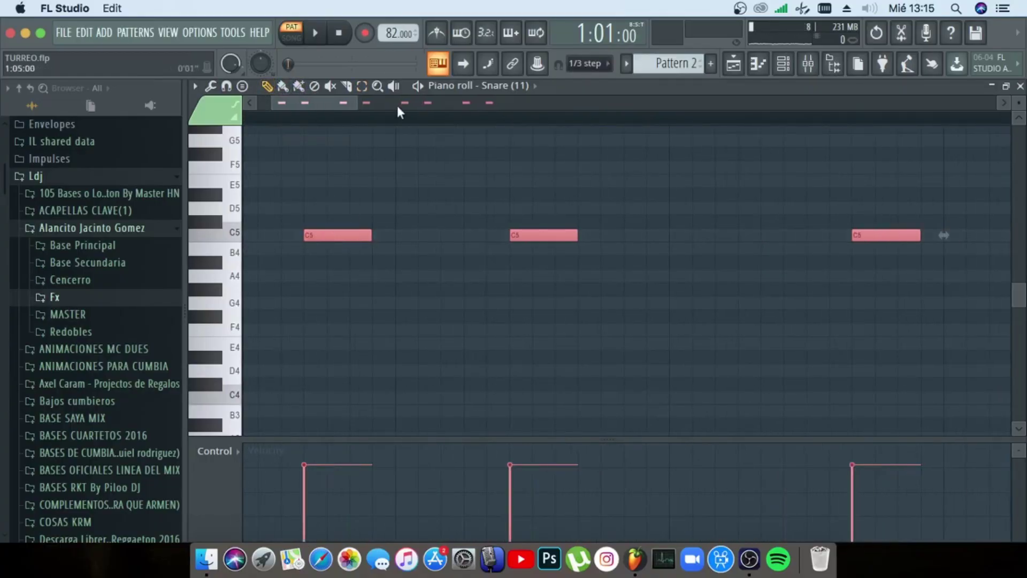
{"action": "scroll", "coordinate": [512, 122], "scroll_direction": "down", "scroll_amount": 5}
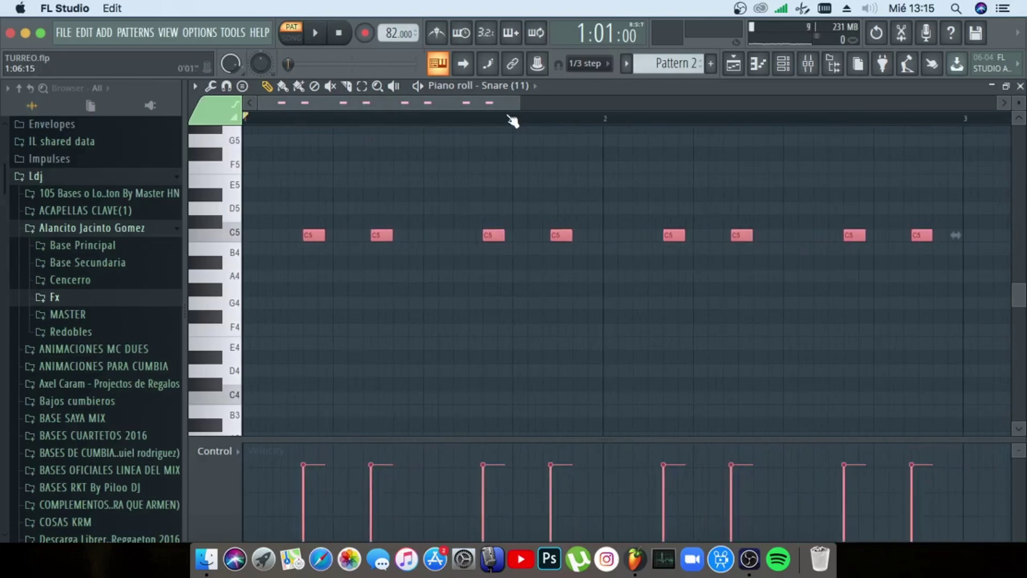
{"action": "key", "text": "space"}
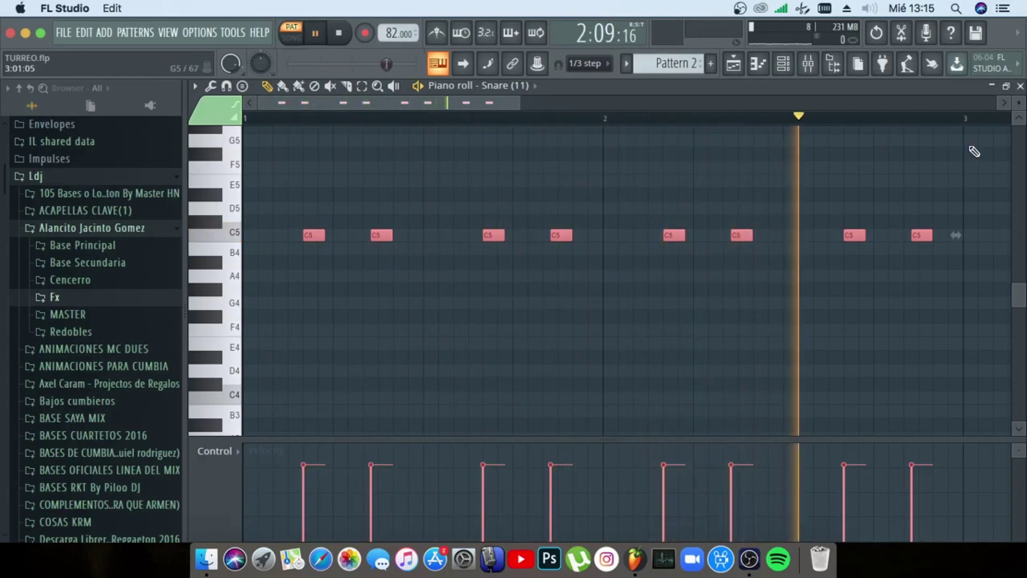
{"action": "key", "text": "space"}
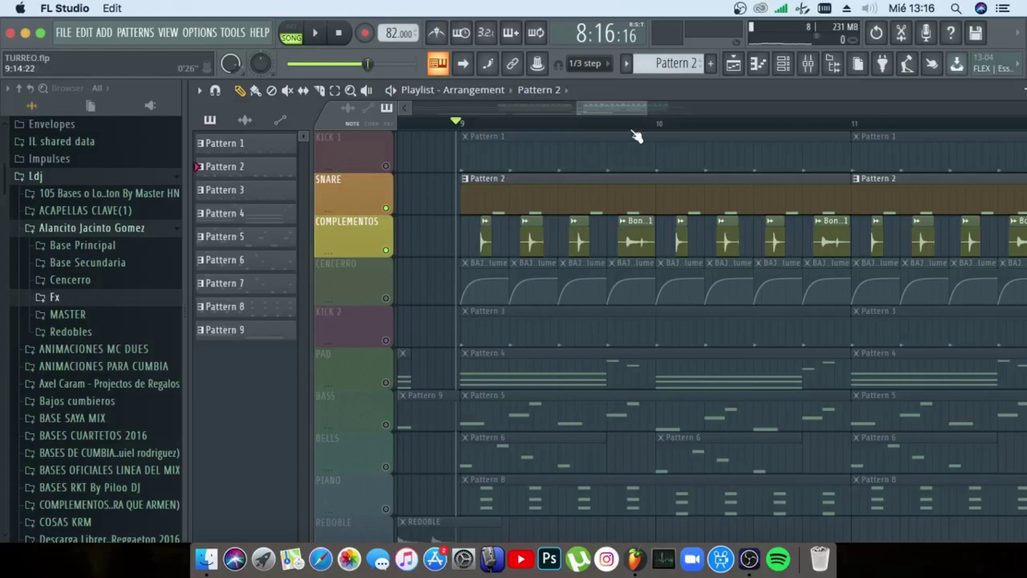
Play the COMPLEMENTOS track alone from just before bar 9, and again together with the SNARE track
{"action": "scroll", "coordinate": [637, 136], "scroll_direction": "up", "scroll_amount": 2}
{"action": "key", "text": "space"}
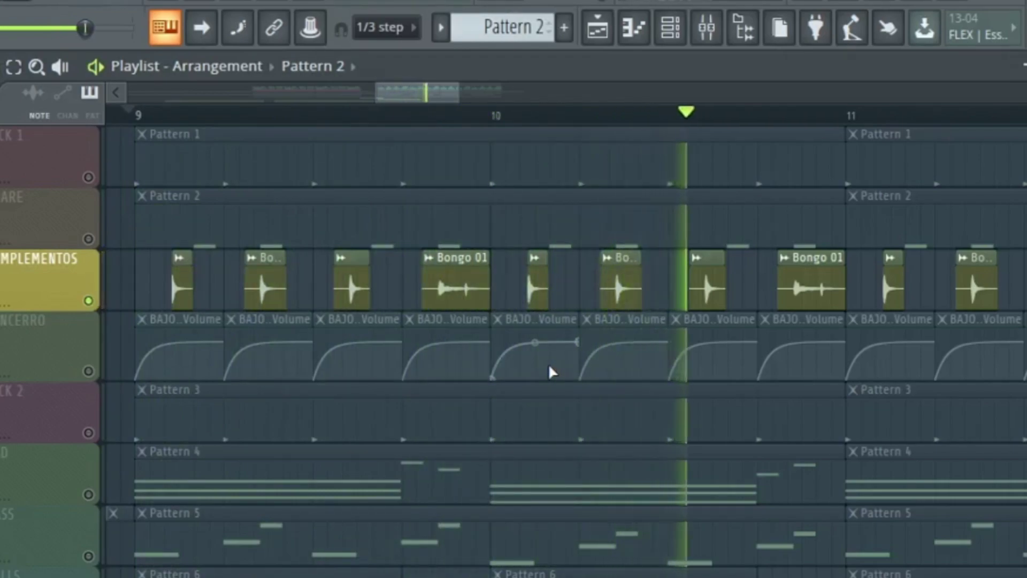
{"action": "key", "text": "space"}
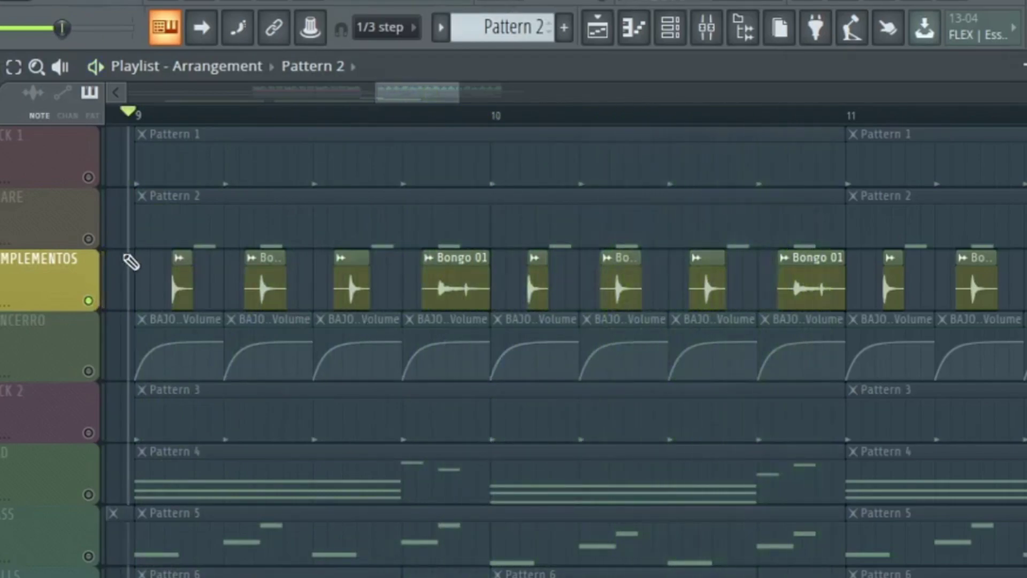
{"action": "left_click", "coordinate": [90, 238]}
{"action": "key", "text": "space"}
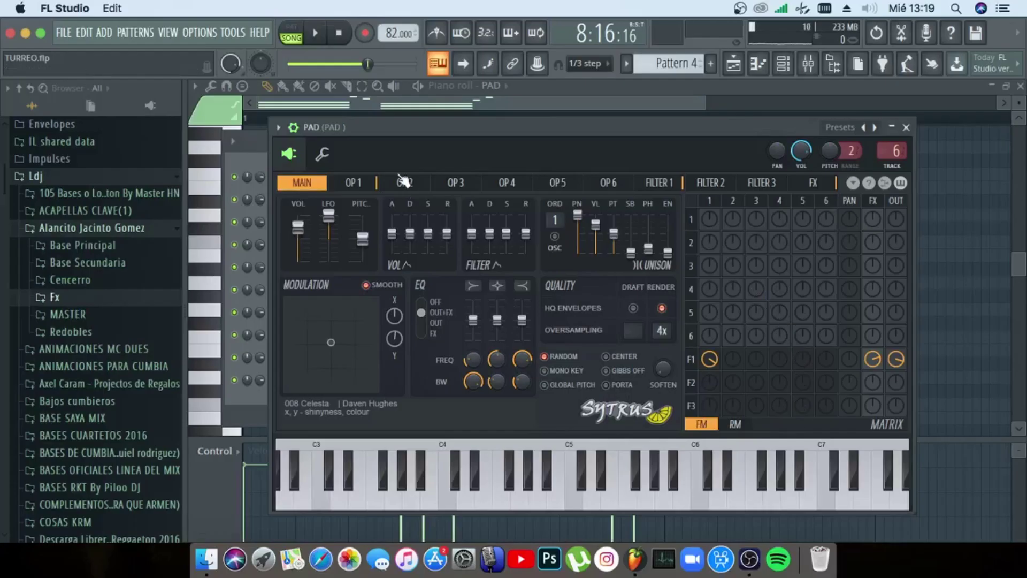
Play Pattern 4 with its PAD synth showing, and again with its chord notes in view in the piano roll
{"action": "left_click", "coordinate": [315, 40]}
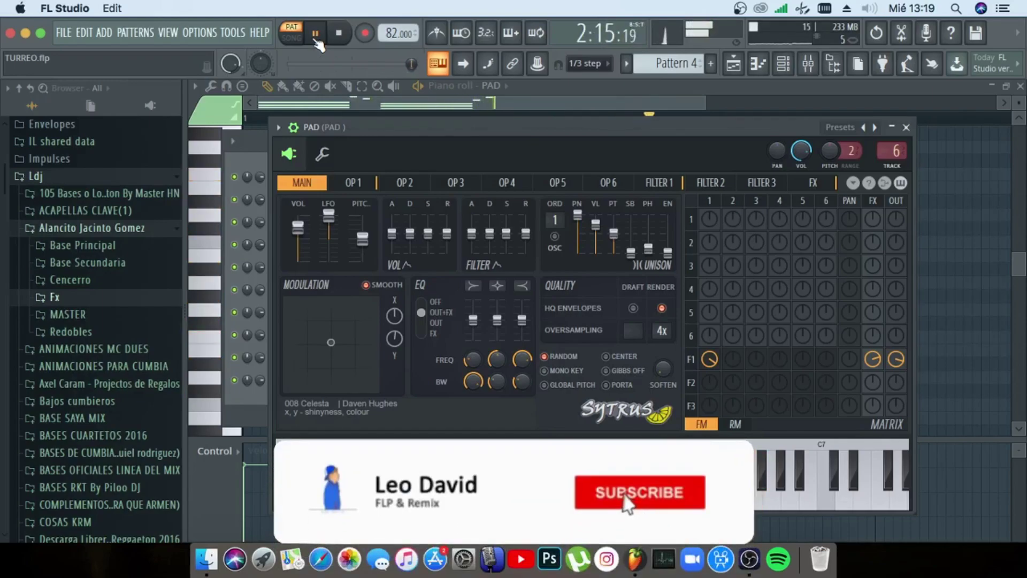
{"action": "key", "text": "space"}
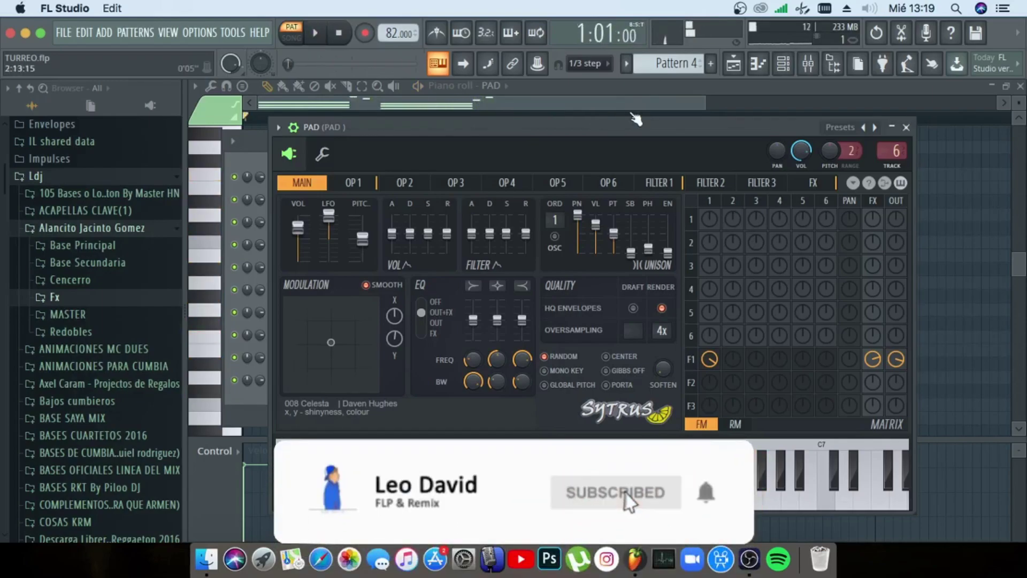
{"action": "left_click", "coordinate": [736, 88]}
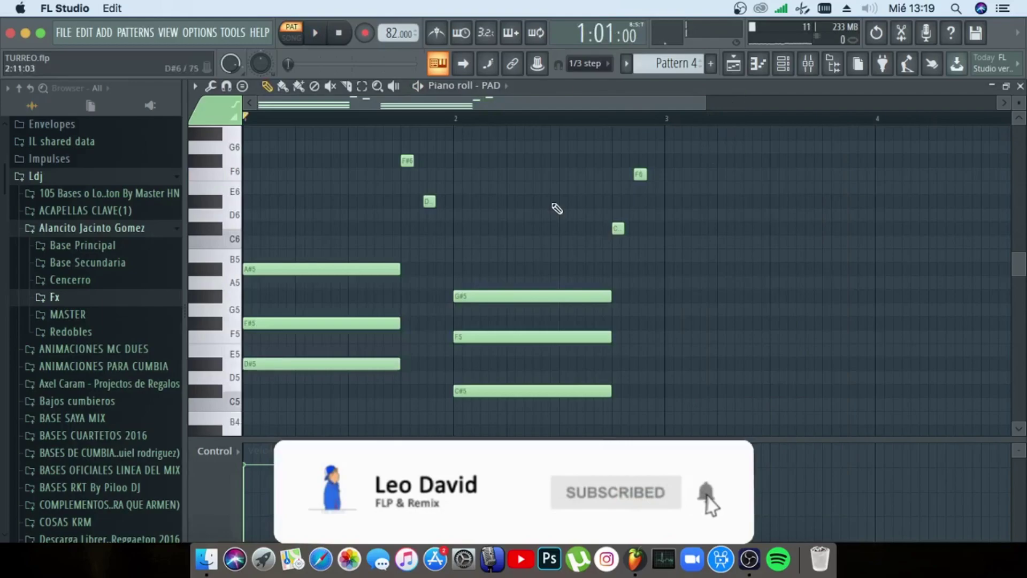
{"action": "left_click", "coordinate": [316, 33]}
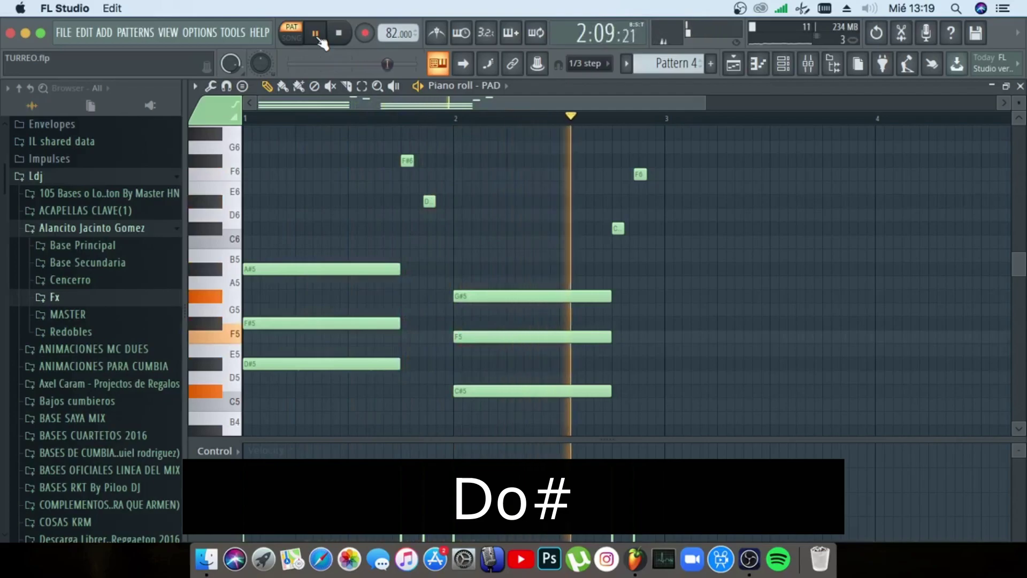
{"action": "left_click", "coordinate": [318, 36]}
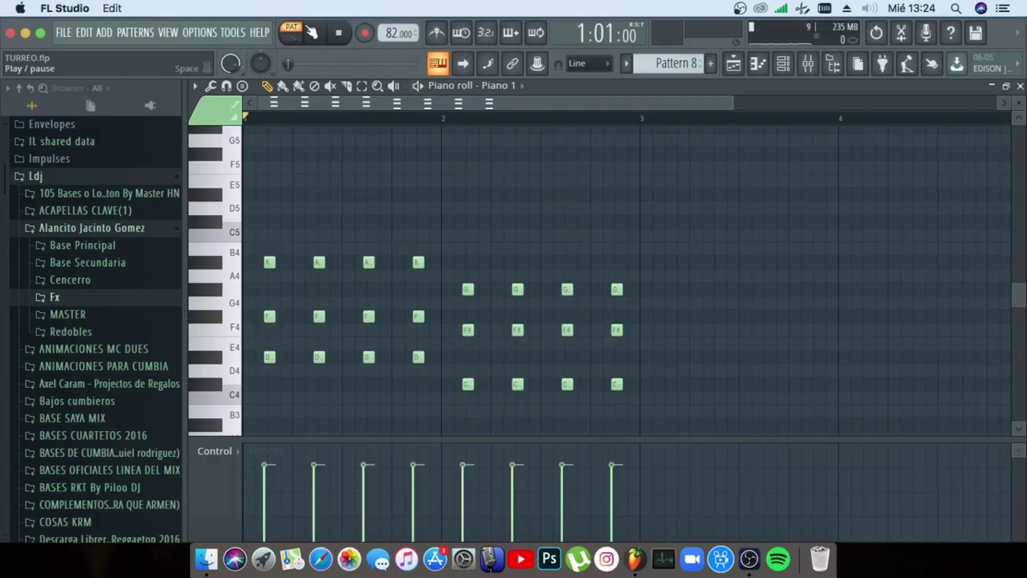
Play Pattern 8 with its piano chord notes in view in the piano roll
{"action": "left_click", "coordinate": [311, 33]}
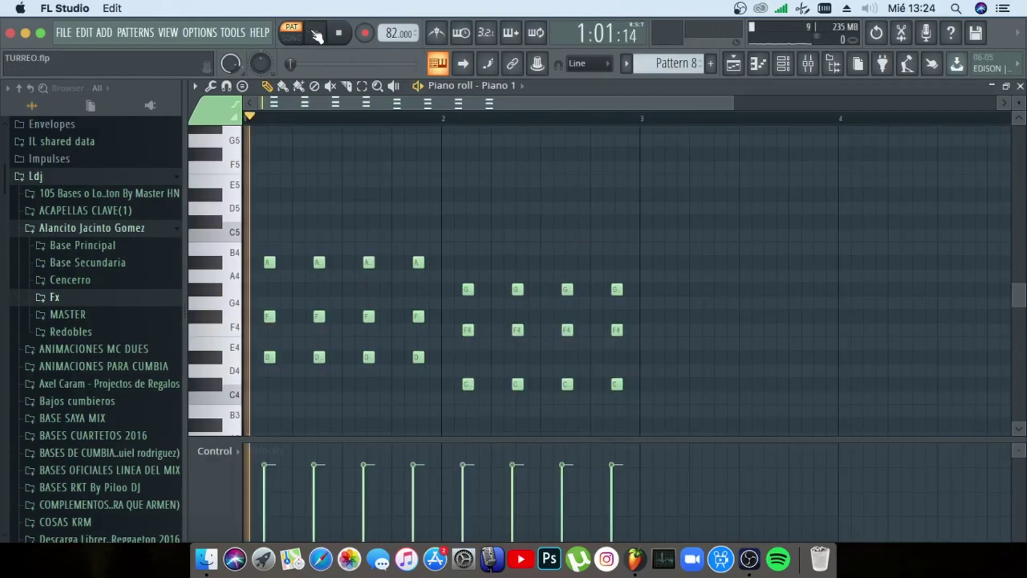
{"action": "scroll", "coordinate": [298, 117], "scroll_direction": "up", "scroll_amount": 2}
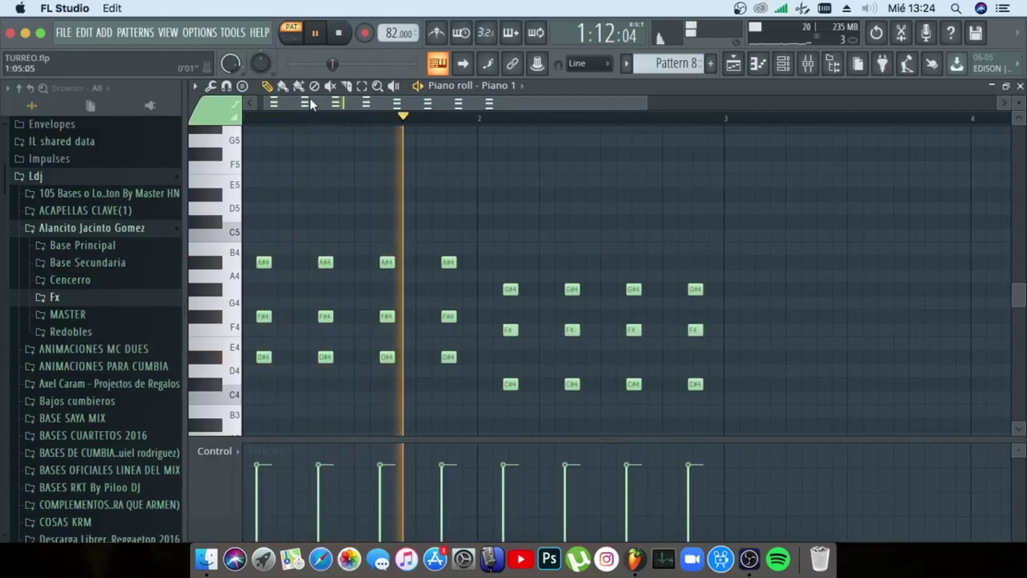
{"action": "scroll", "coordinate": [299, 99], "scroll_direction": "up", "scroll_amount": 1}
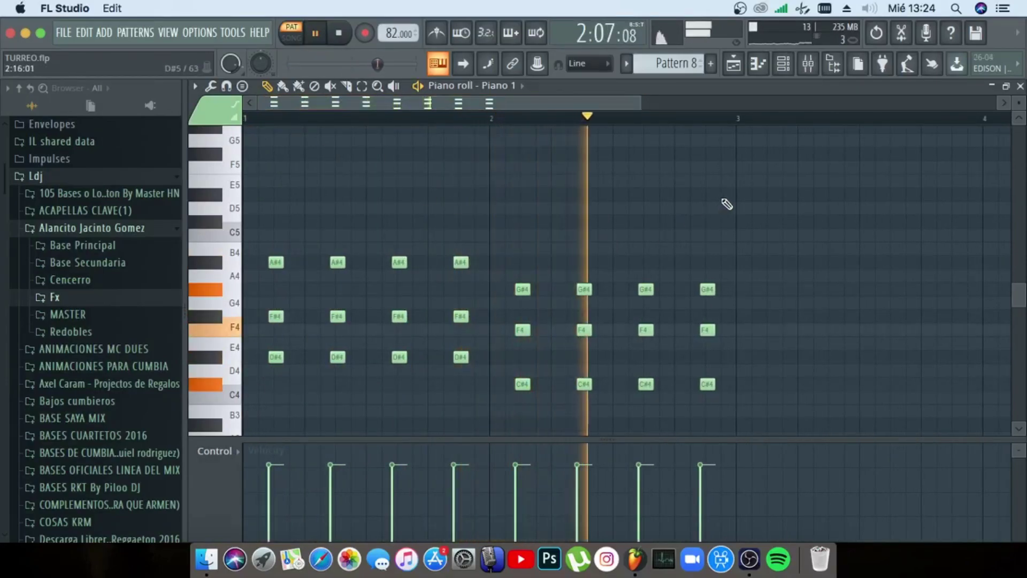
{"action": "key", "text": "space"}
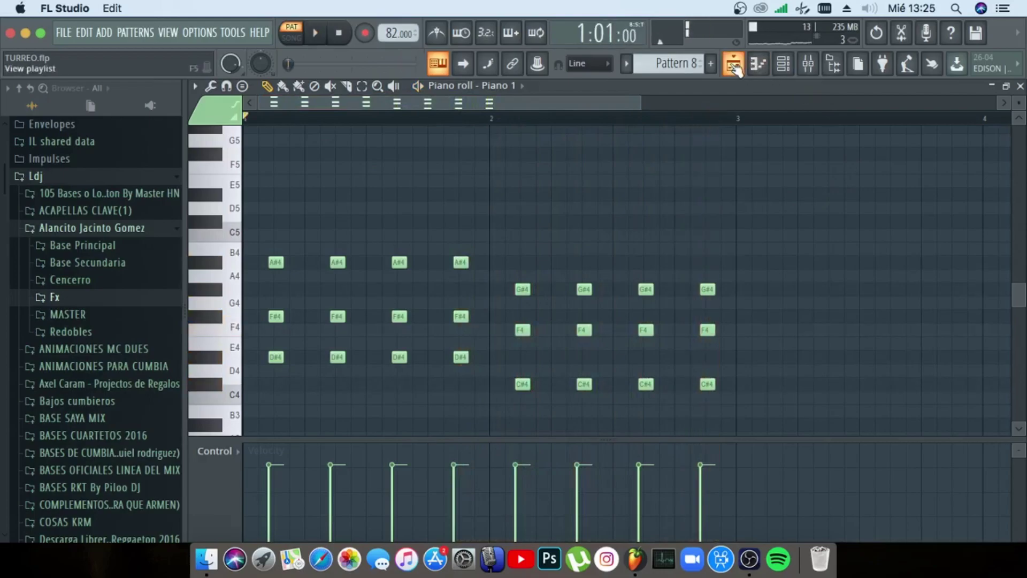
Play the arrangement from bar 13 in the playlist with only the KICK 2 and PIANO tracks active
{"action": "left_click", "coordinate": [733, 63]}
{"action": "scroll", "coordinate": [655, 111], "scroll_direction": "right", "scroll_amount": 5}
{"action": "left_click", "coordinate": [597, 125]}
{"action": "key", "text": "space"}
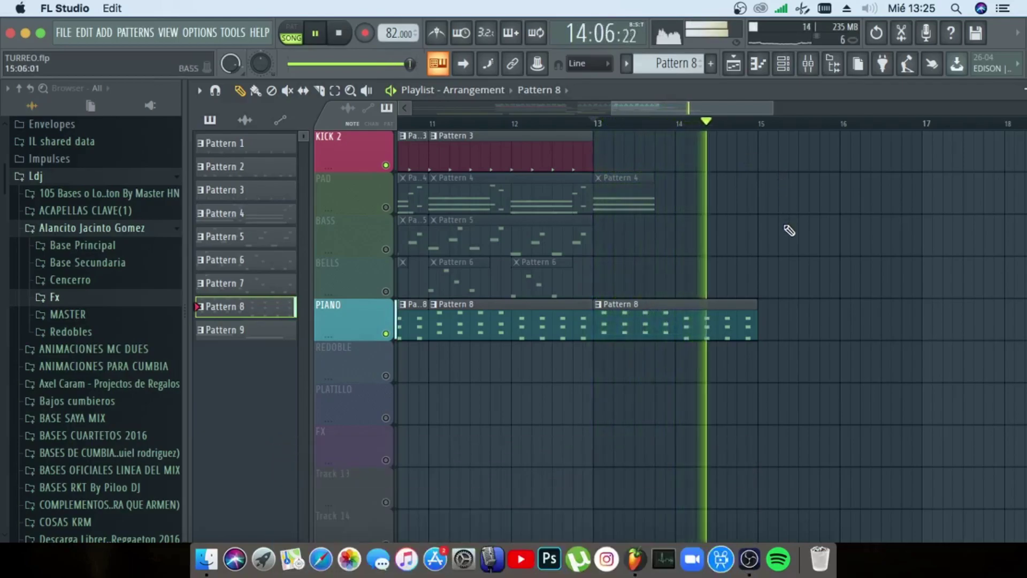
{"action": "key", "text": "space"}
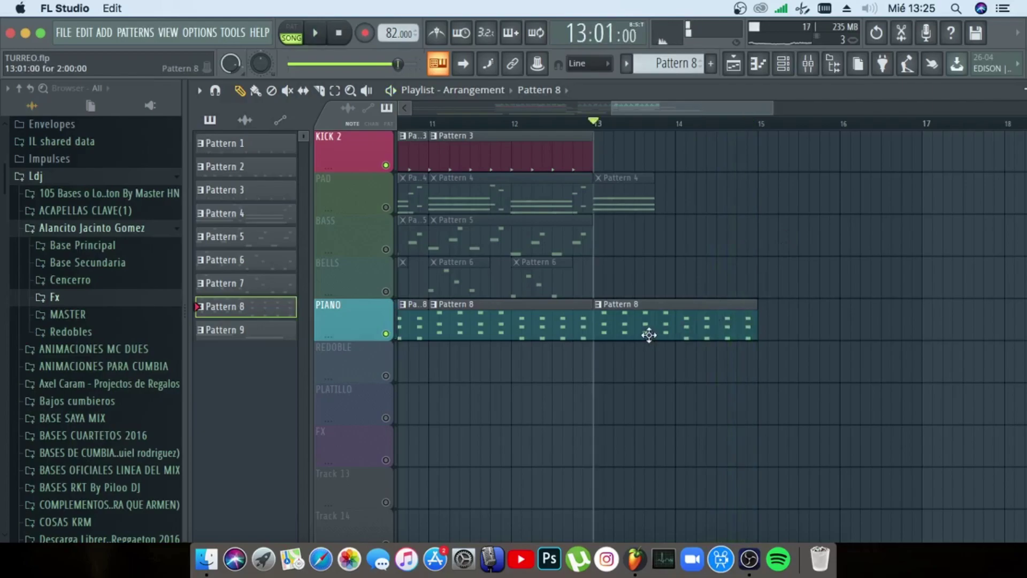
Examine Pattern 8's piano chord notes up close on the 1/3 step grid, and return the snap to Line
{"action": "double_click", "coordinate": [647, 336]}
{"action": "left_click", "coordinate": [576, 64]}
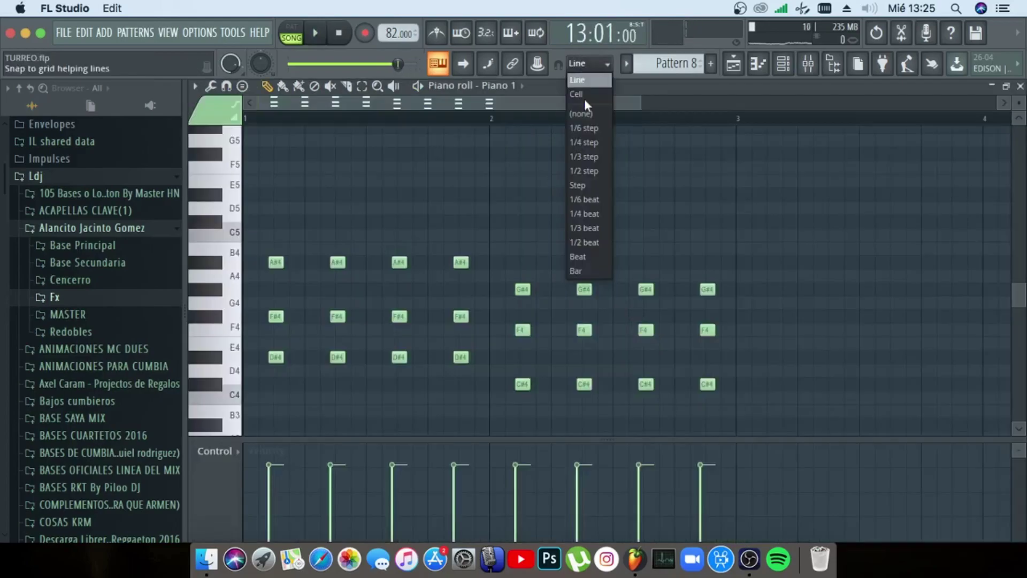
{"action": "left_click", "coordinate": [580, 156]}
{"action": "scroll", "coordinate": [459, 119], "scroll_direction": "up", "scroll_amount": 3}
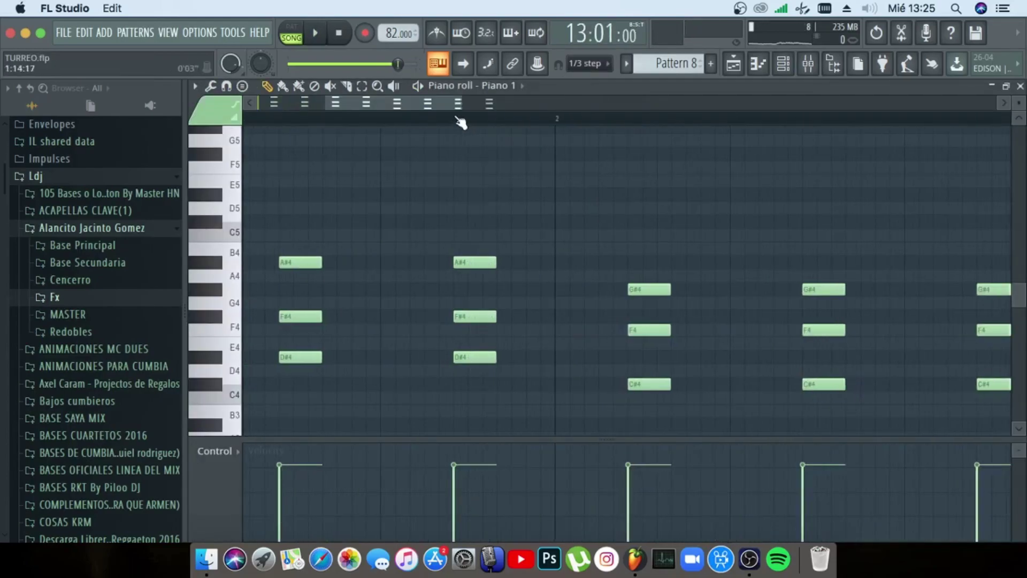
{"action": "left_click", "coordinate": [593, 64]}
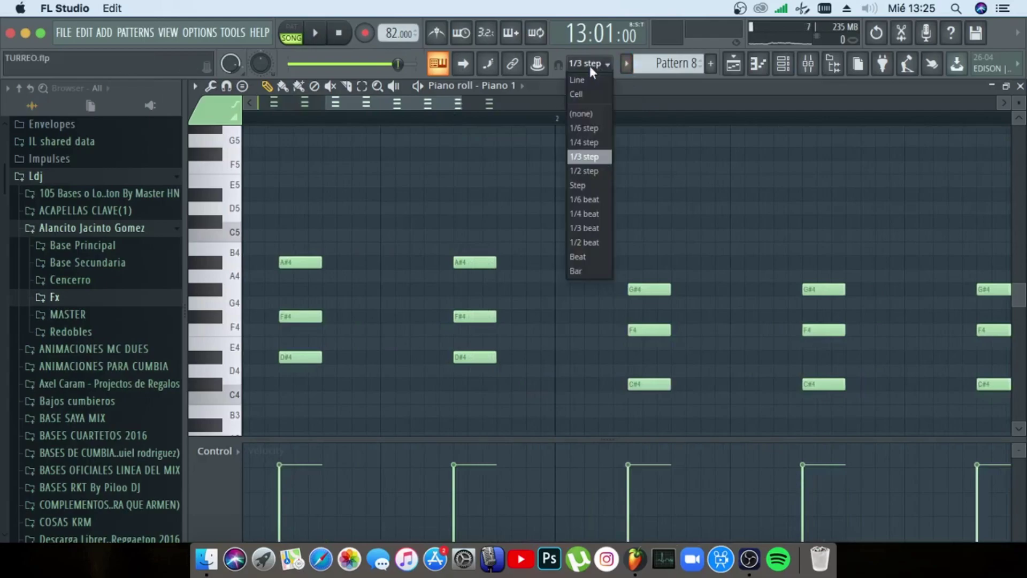
{"action": "left_click", "coordinate": [591, 83]}
{"action": "scroll", "coordinate": [620, 121], "scroll_direction": "down", "scroll_amount": 4}
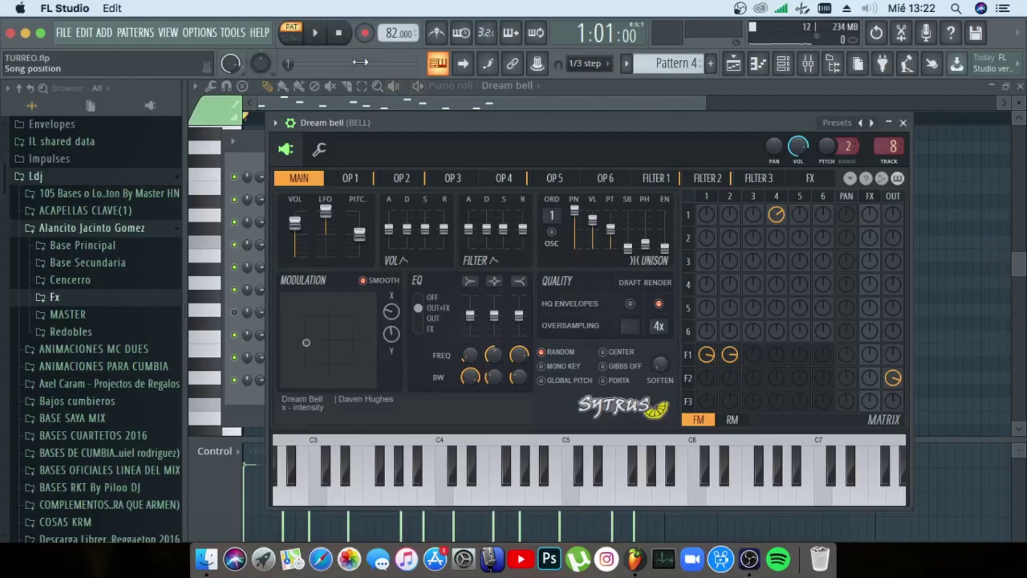
Play Pattern 4's Dream bell melody with its Sytrus synth showing, and again with its notes in the piano roll
{"action": "left_click", "coordinate": [315, 36]}
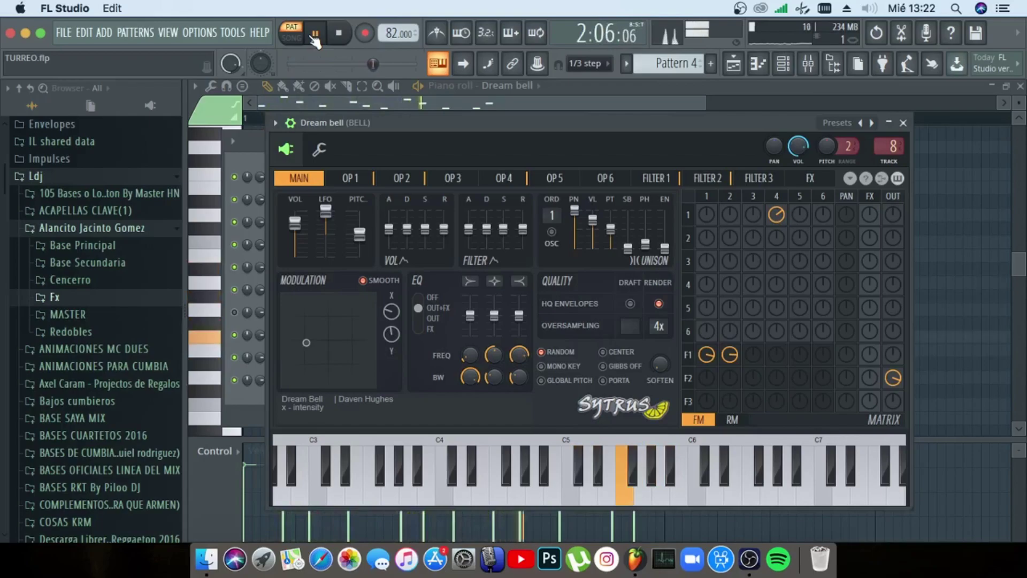
{"action": "left_click", "coordinate": [315, 35]}
{"action": "left_click", "coordinate": [586, 84]}
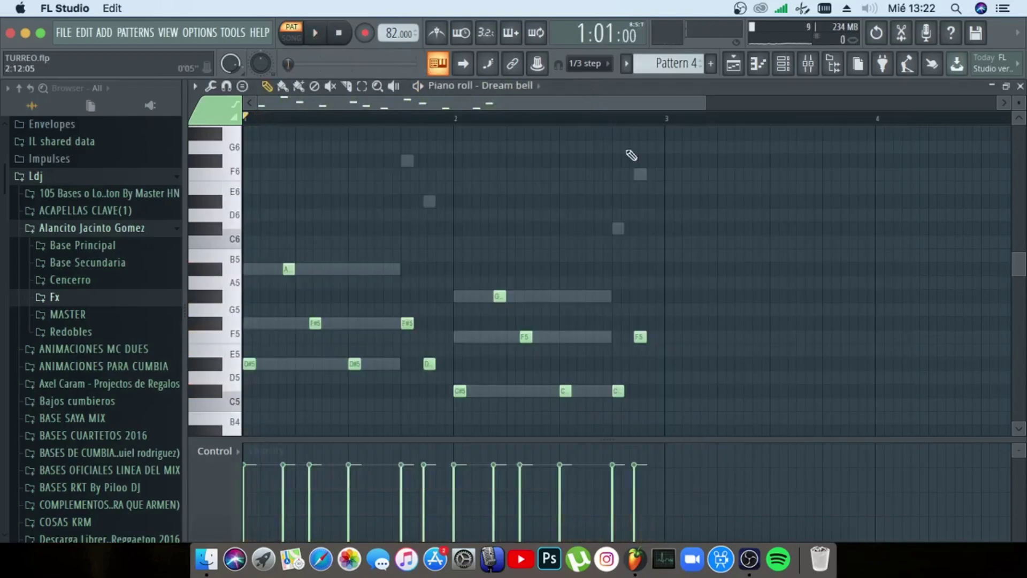
{"action": "key", "text": "space"}
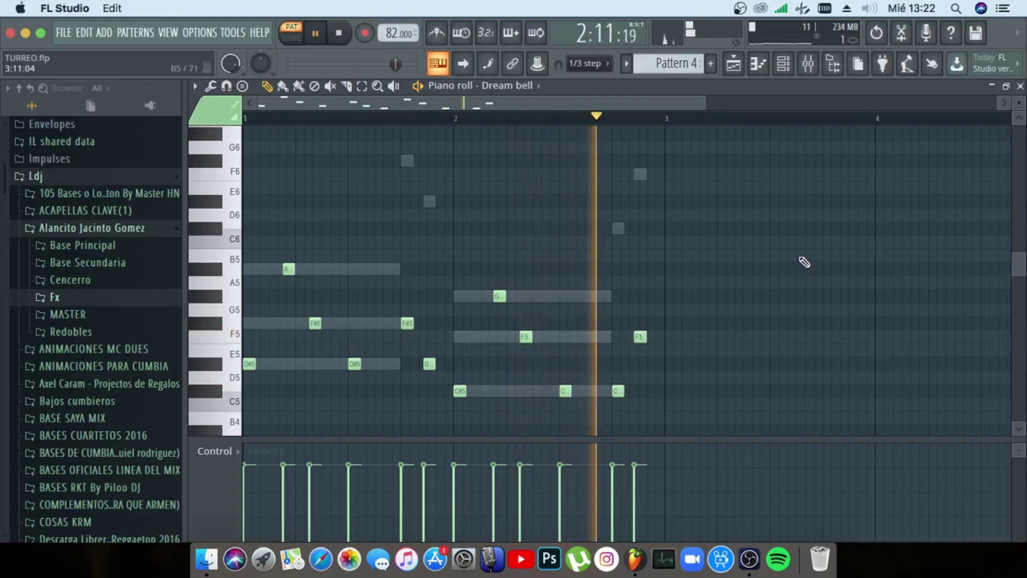
{"action": "key", "text": "space"}
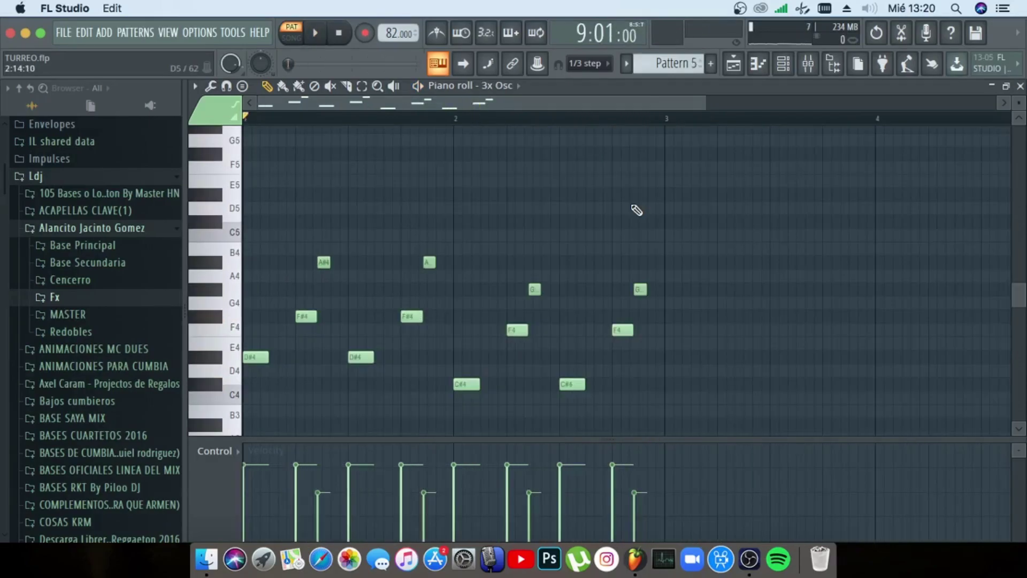
Play the 3x Osc bass notes of Pattern 5, and those of Pattern 9, in the piano roll
{"action": "key", "text": "space"}
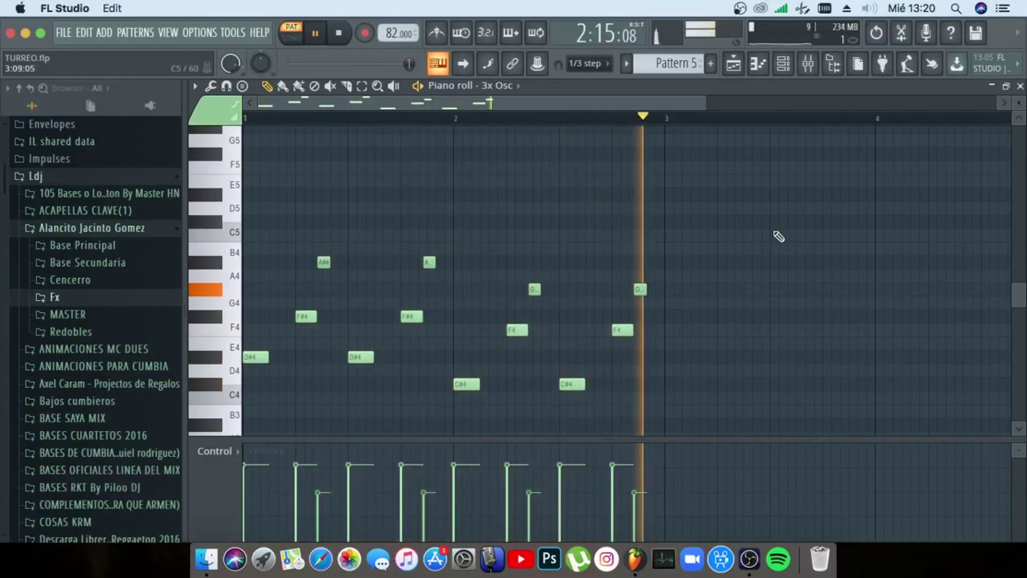
{"action": "key", "text": "space"}
{"action": "left_click", "coordinate": [735, 73]}
{"action": "left_click_drag", "start_coordinate": [602, 107], "coordinate": [565, 108]}
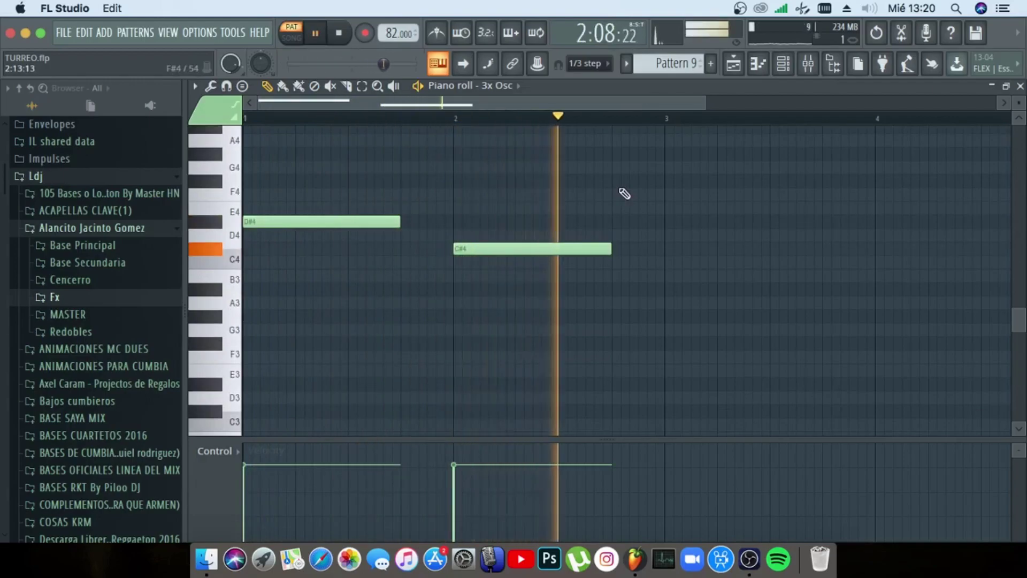
{"action": "key", "text": "space"}
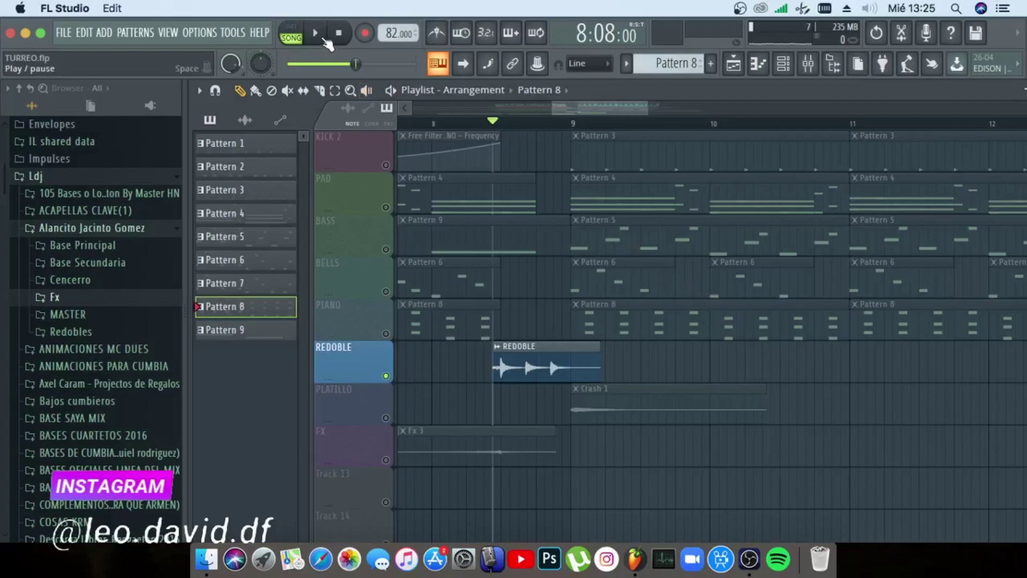
Play the REDOBLE track alone from its clip in bar 8, and the FX track alone from bar 8
{"action": "left_click", "coordinate": [319, 36]}
{"action": "key", "text": "space"}
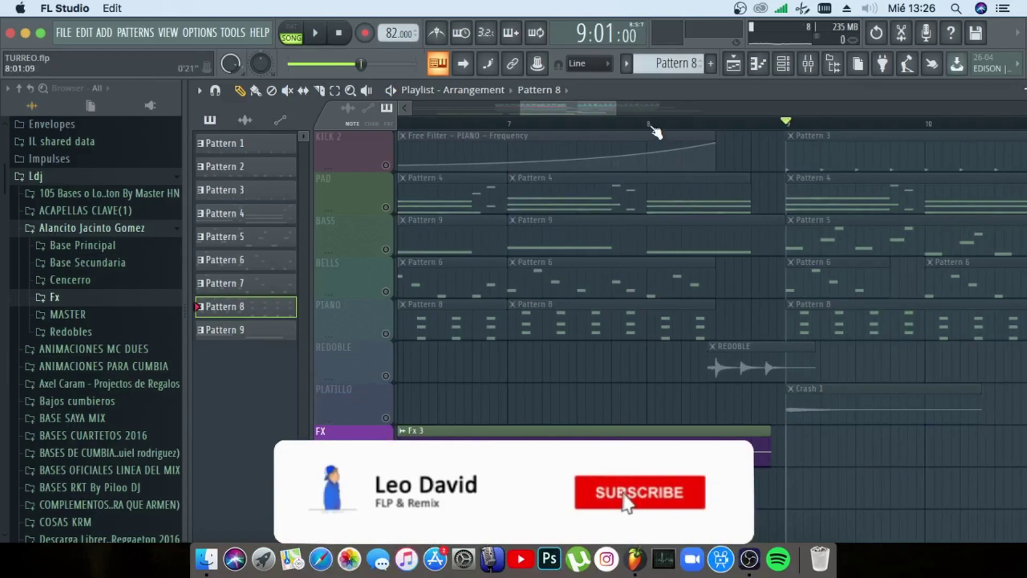
{"action": "left_click", "coordinate": [649, 124]}
{"action": "key", "text": "space"}
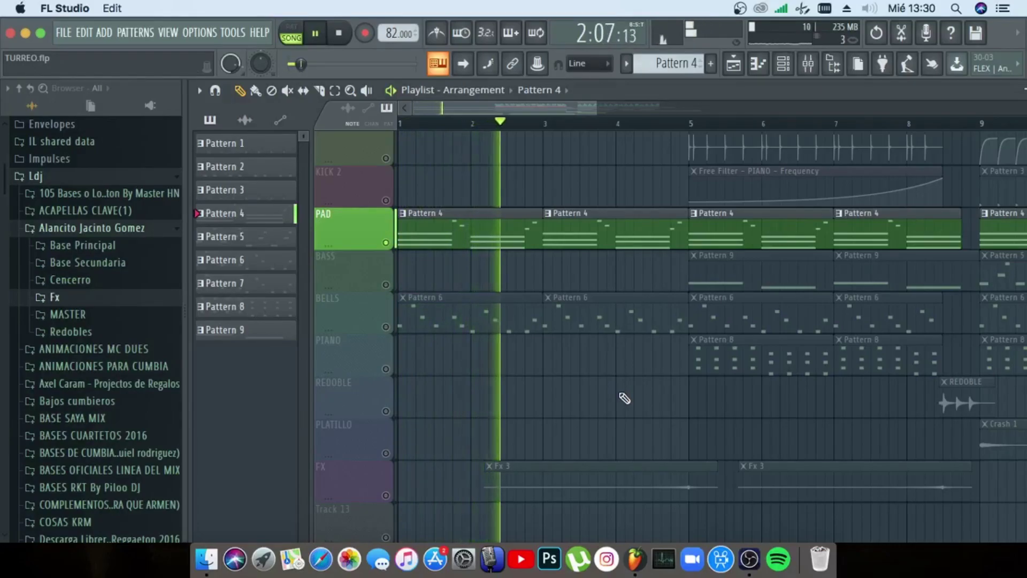
Play the intro from bar 1 with the PAD track alone, and again with the BELLS track alone
{"action": "key", "text": "space"}
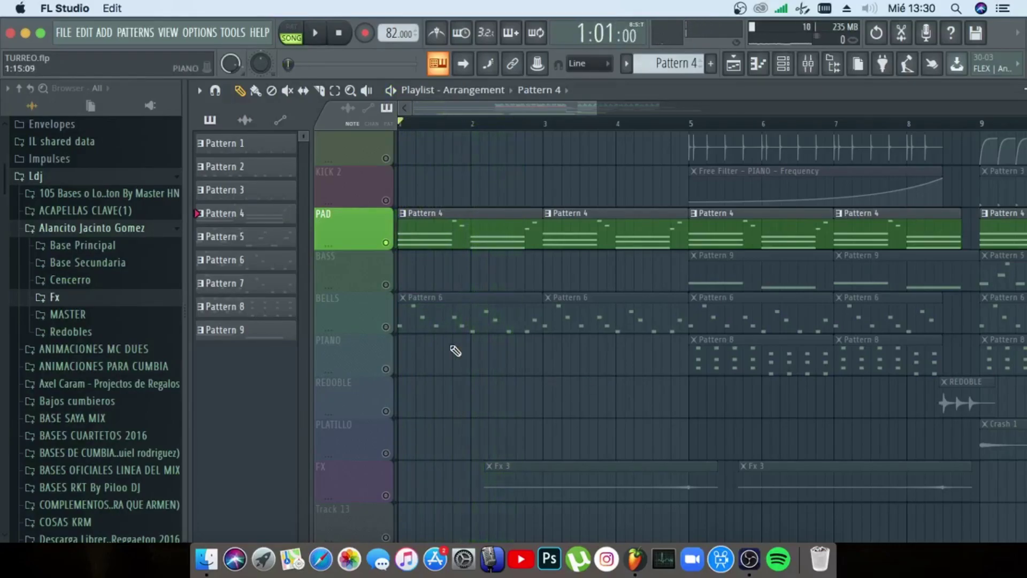
{"action": "left_click", "coordinate": [385, 332]}
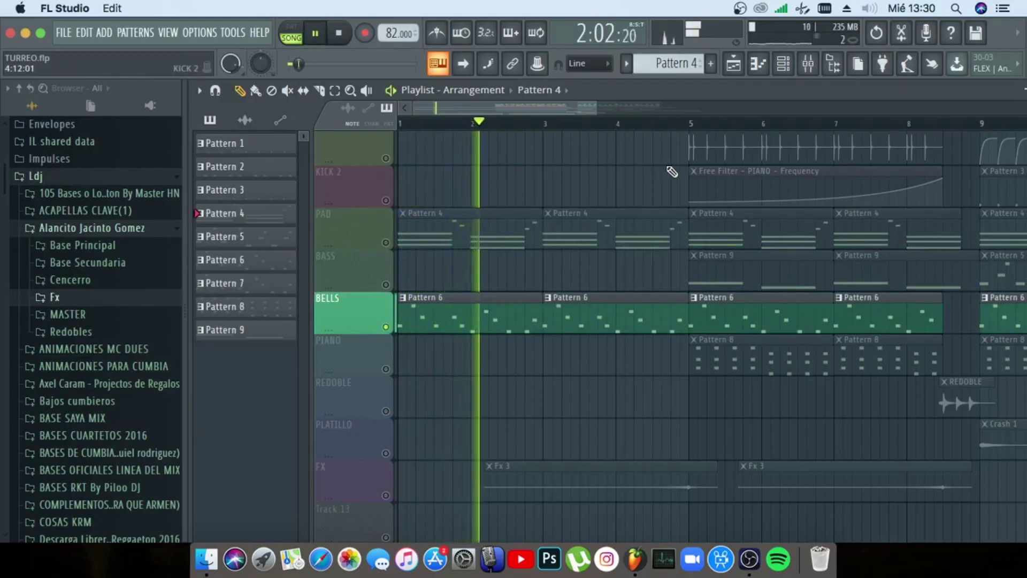
{"action": "key", "text": "space"}
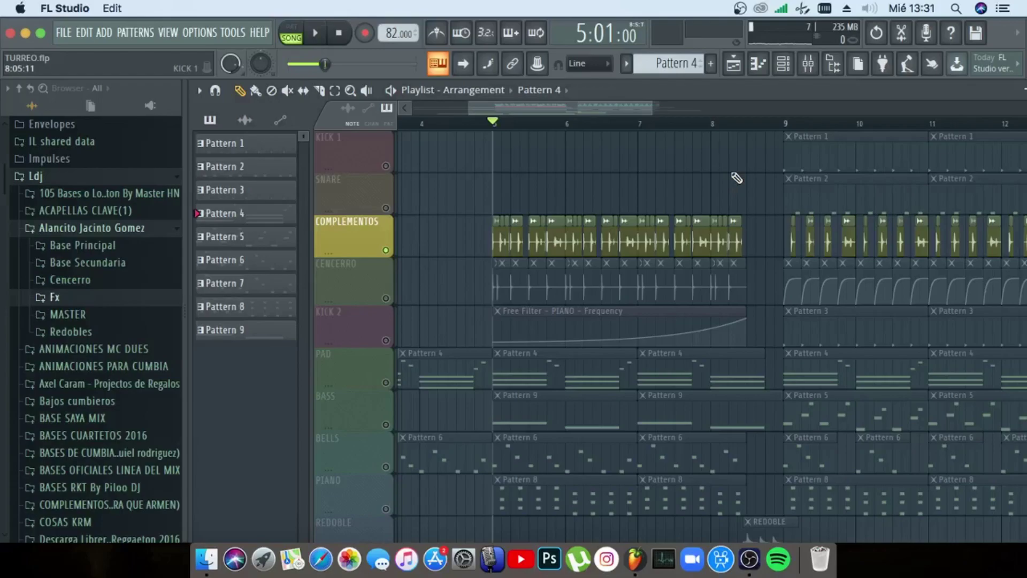
Play the COMPLEMENTOS track alone from bar 5, and the CENCERRO track alone from the same bar
{"action": "key", "text": "space"}
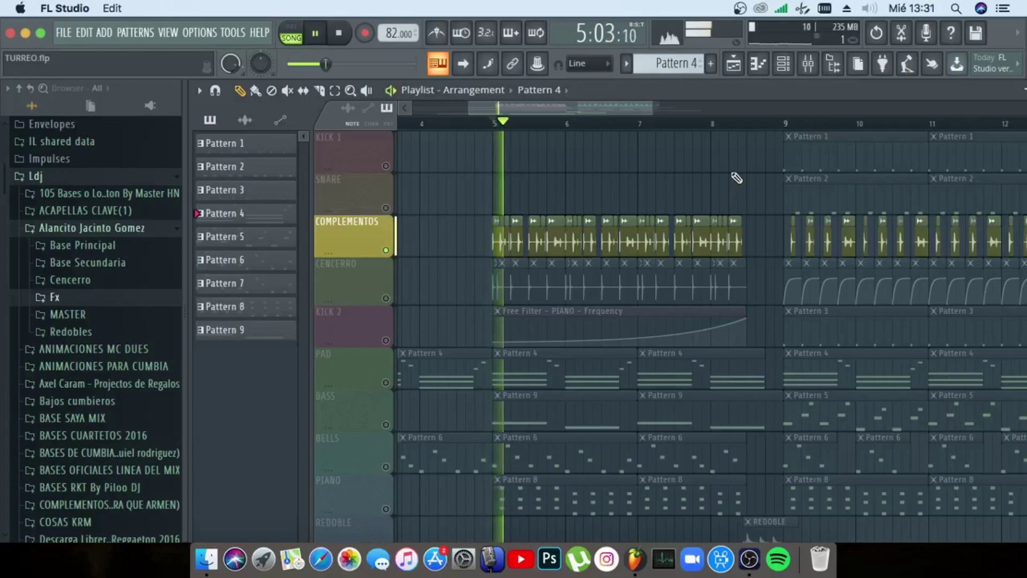
{"action": "key", "text": "space"}
{"action": "key", "text": "space"}
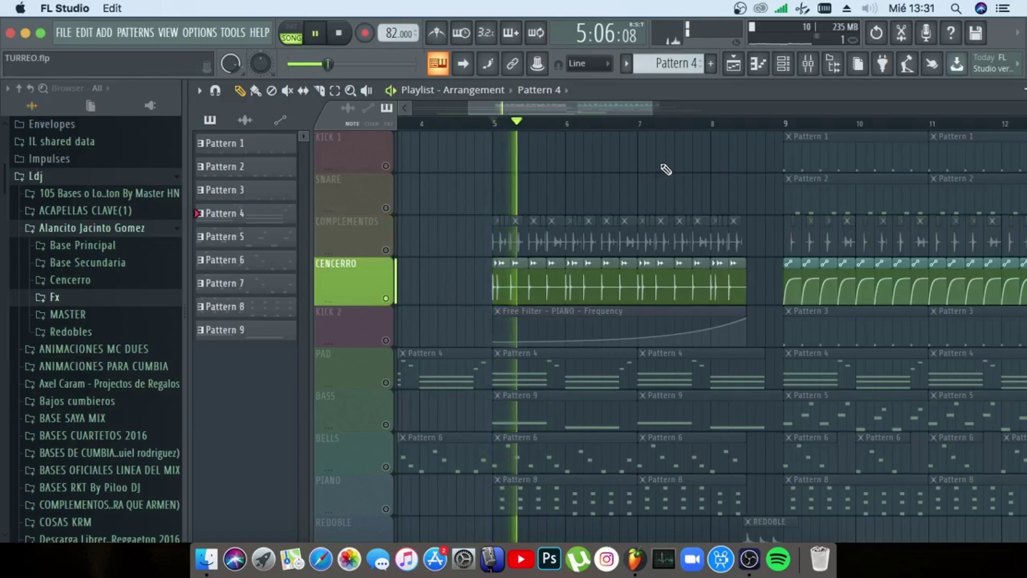
{"action": "key", "text": "space"}
Play the PAD track alone from bar 5, and switch the solo to the BASS track
{"action": "scroll", "coordinate": [770, 215], "scroll_direction": "down", "scroll_amount": 3}
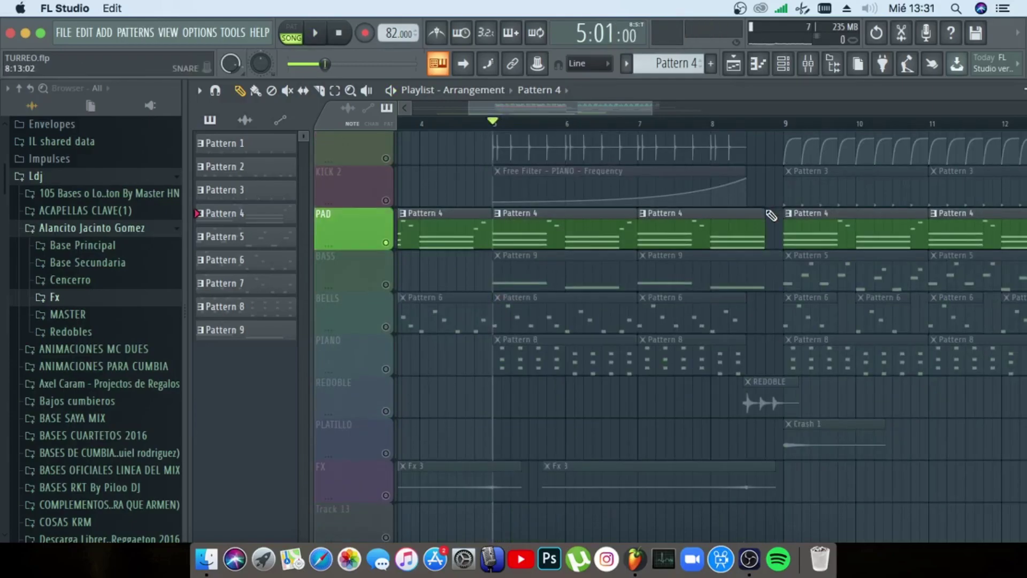
{"action": "key", "text": "space"}
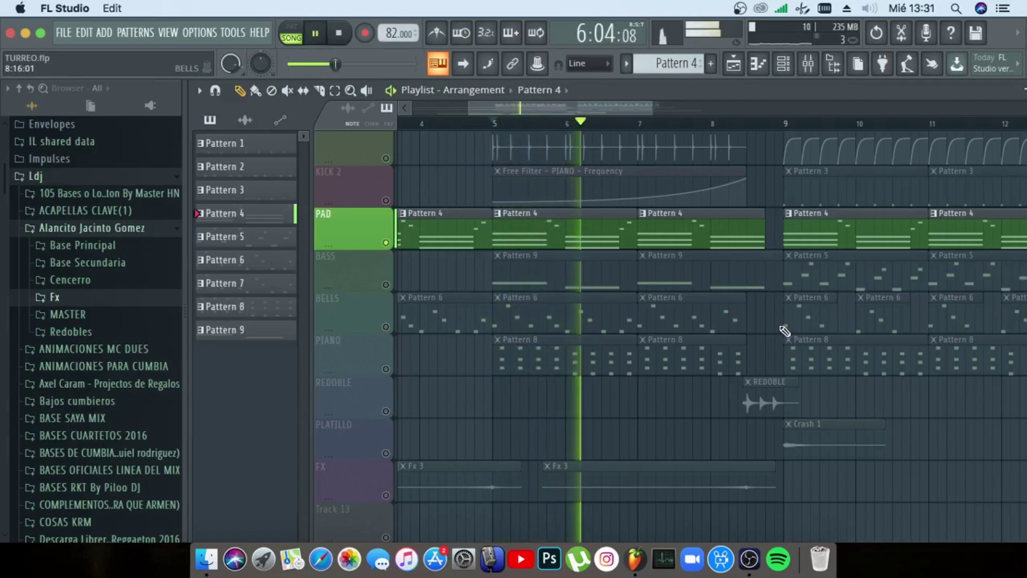
{"action": "left_click", "coordinate": [390, 287]}
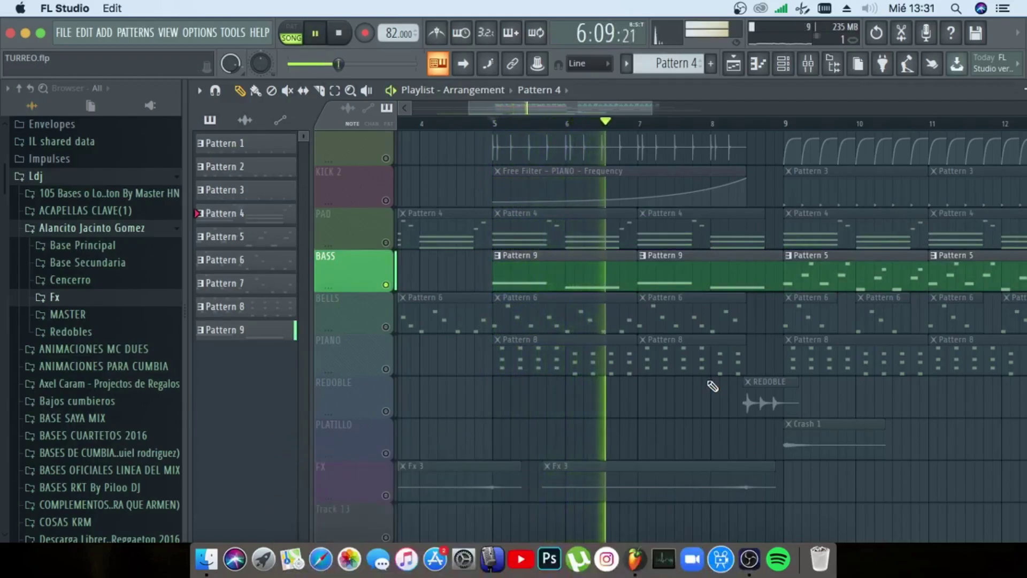
{"action": "key", "text": "space"}
Play the BELLS track alone from bar 5, and the PIANO track alone from the same bar
{"action": "left_click", "coordinate": [389, 332]}
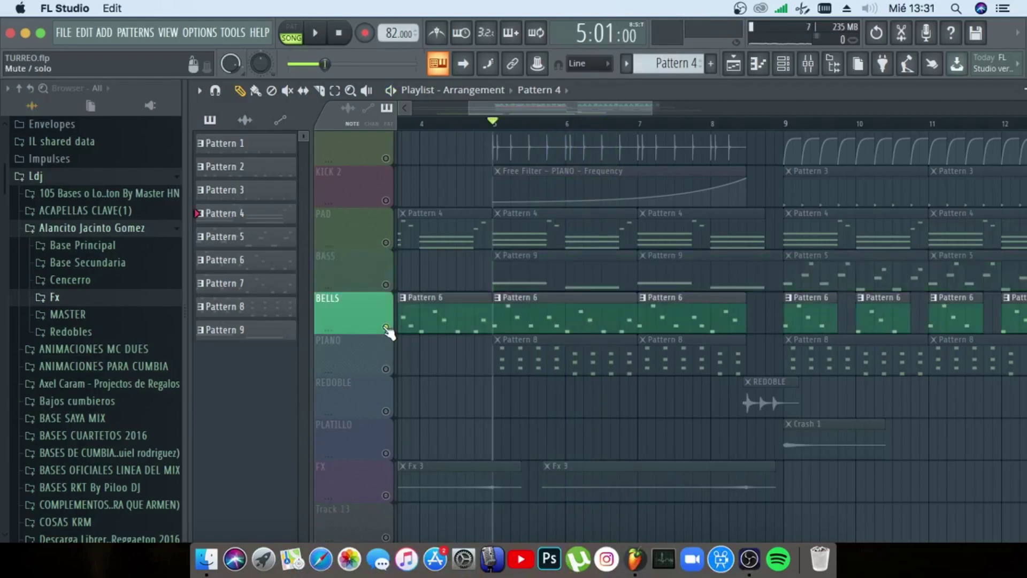
{"action": "key", "text": "space"}
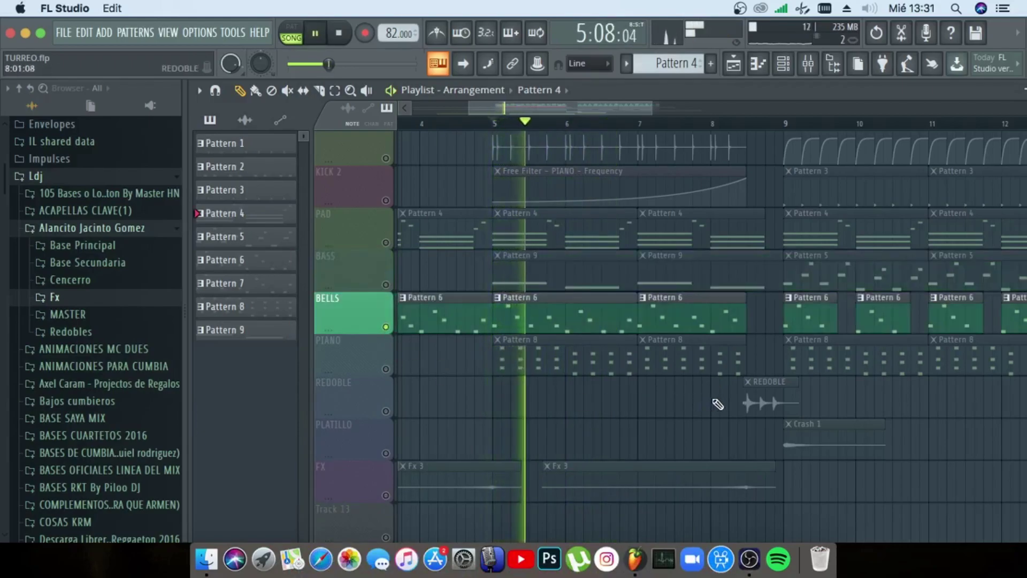
{"action": "key", "text": "space"}
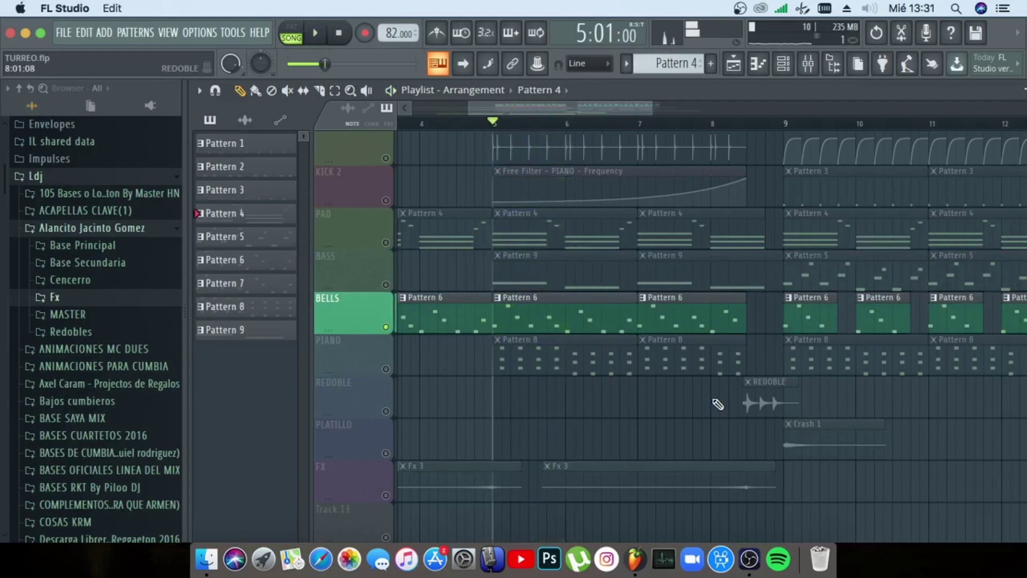
{"action": "left_click", "coordinate": [385, 371]}
{"action": "key", "text": "space"}
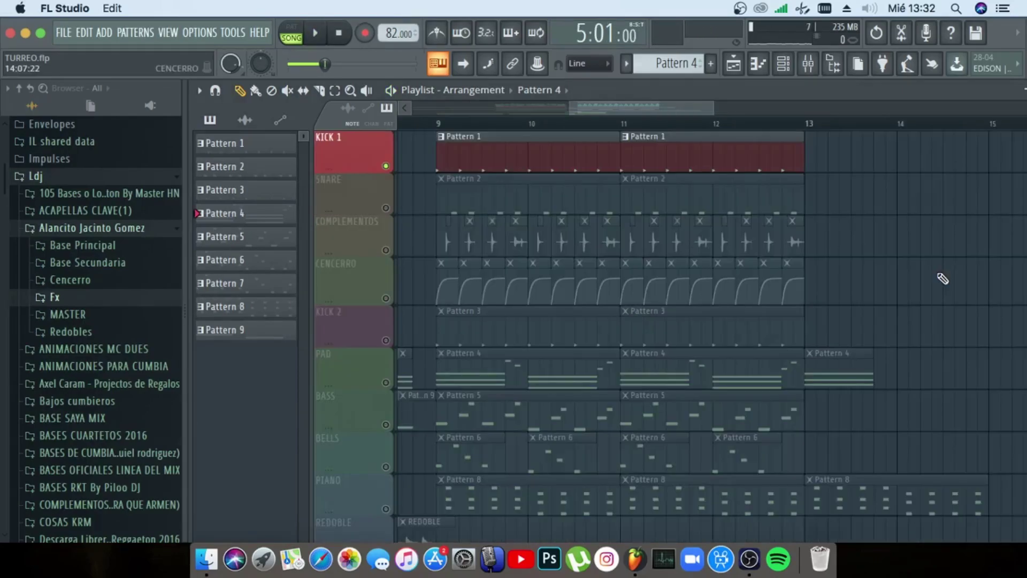
Play the KICK 1 track alone from bar 9, and the KICK 2 track alone from the same bar
{"action": "key", "text": "space"}
{"action": "key", "text": "space"}
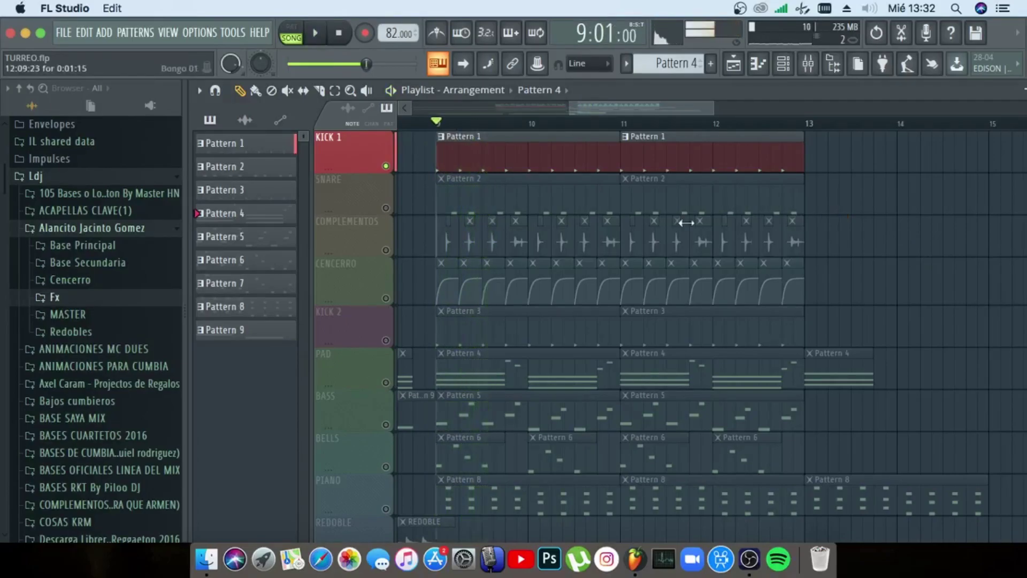
{"action": "key", "text": "space"}
{"action": "scroll", "coordinate": [437, 246], "scroll_direction": "down", "scroll_amount": 3}
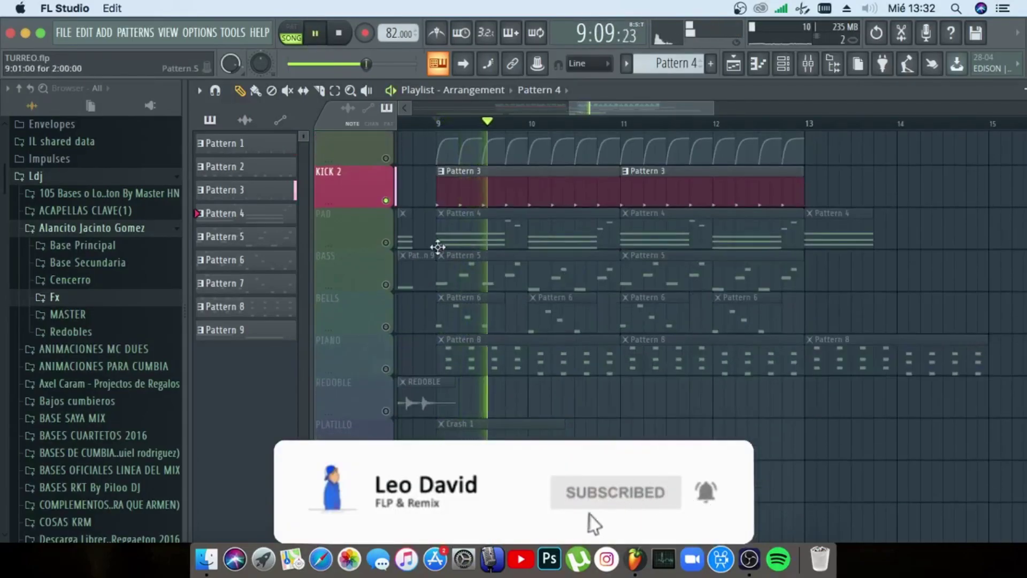
{"action": "key", "text": "space"}
Play the SNARE track alone from bar 9, and the COMPLEMENTOS track alone from the same bar
{"action": "scroll", "coordinate": [392, 212], "scroll_direction": "up", "scroll_amount": 3}
{"action": "right_click", "coordinate": [386, 208]}
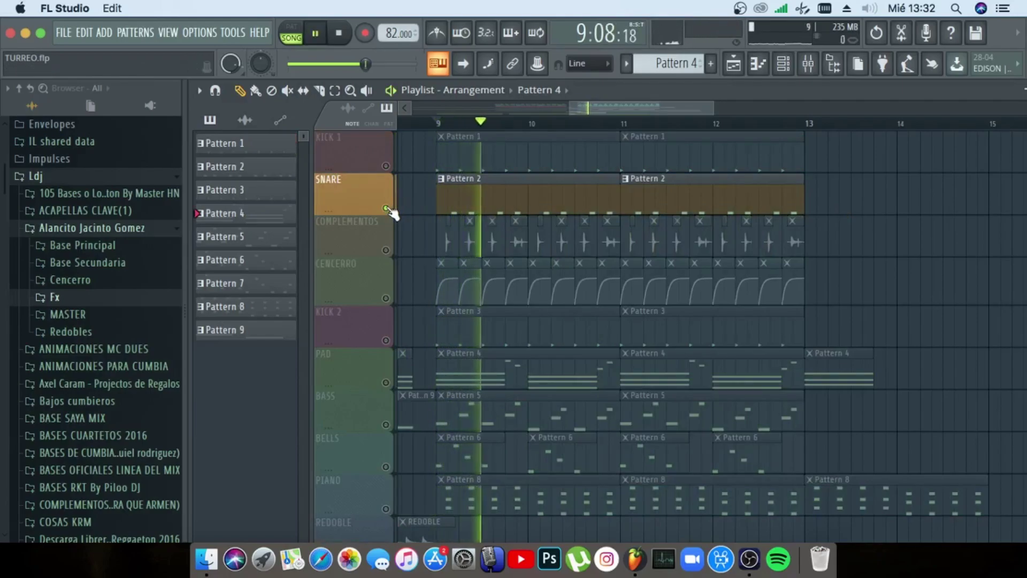
{"action": "key", "text": "space"}
{"action": "right_click", "coordinate": [386, 249]}
{"action": "right_click", "coordinate": [386, 250]}
{"action": "right_click", "coordinate": [385, 250]}
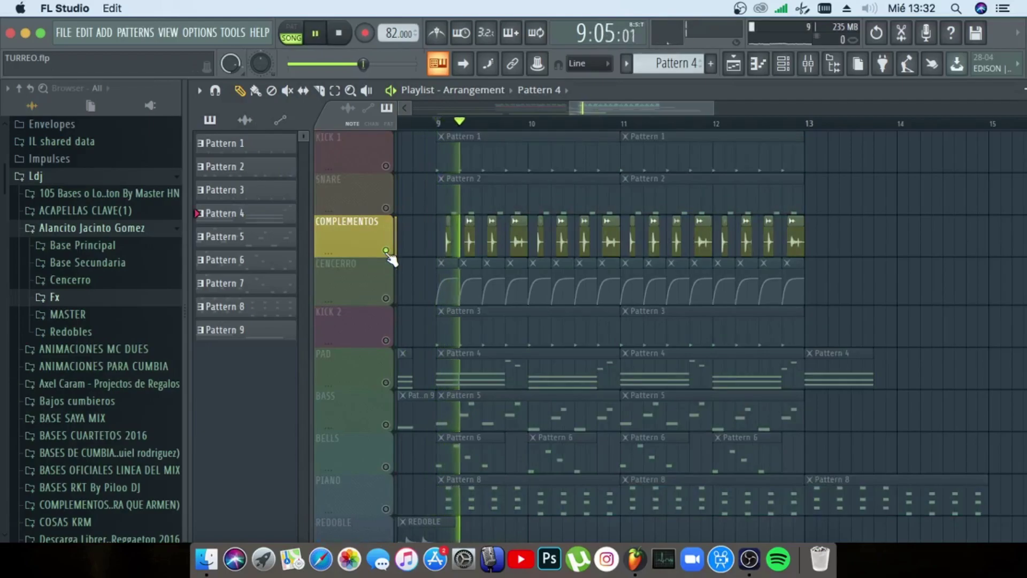
Play the PAD track alone from bar 9, and the BASS track alone from the same bar
{"action": "key", "text": "space"}
{"action": "scroll", "coordinate": [392, 301], "scroll_direction": "down", "scroll_amount": 3}
{"action": "right_click", "coordinate": [386, 243]}
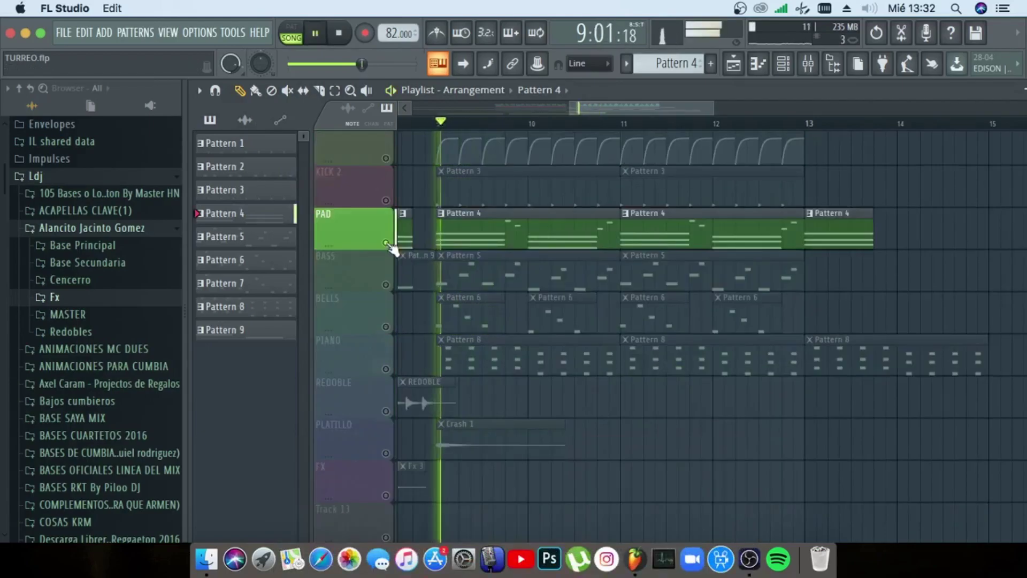
{"action": "right_click", "coordinate": [386, 285]}
{"action": "key", "text": "space"}
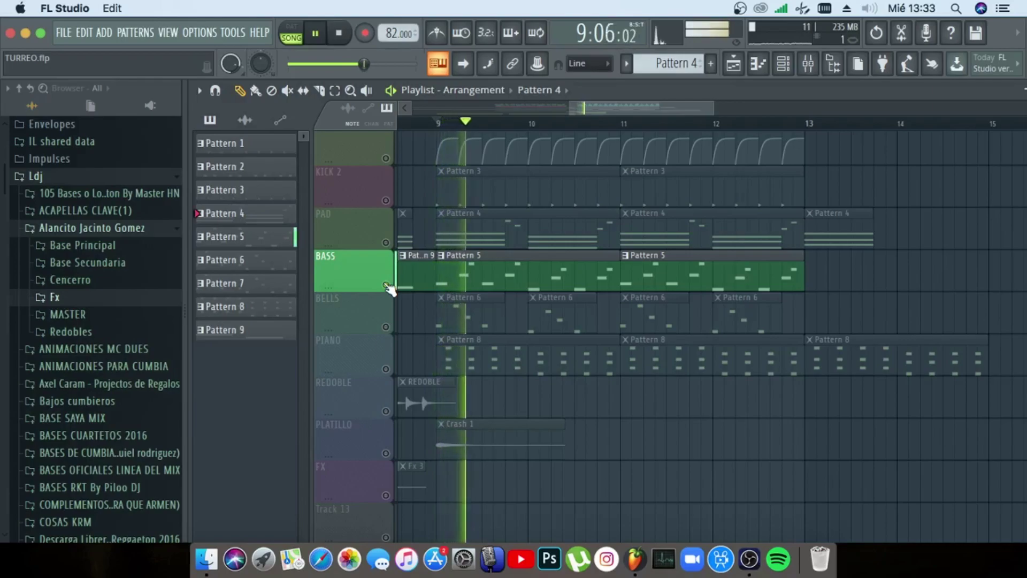
{"action": "key", "text": "space"}
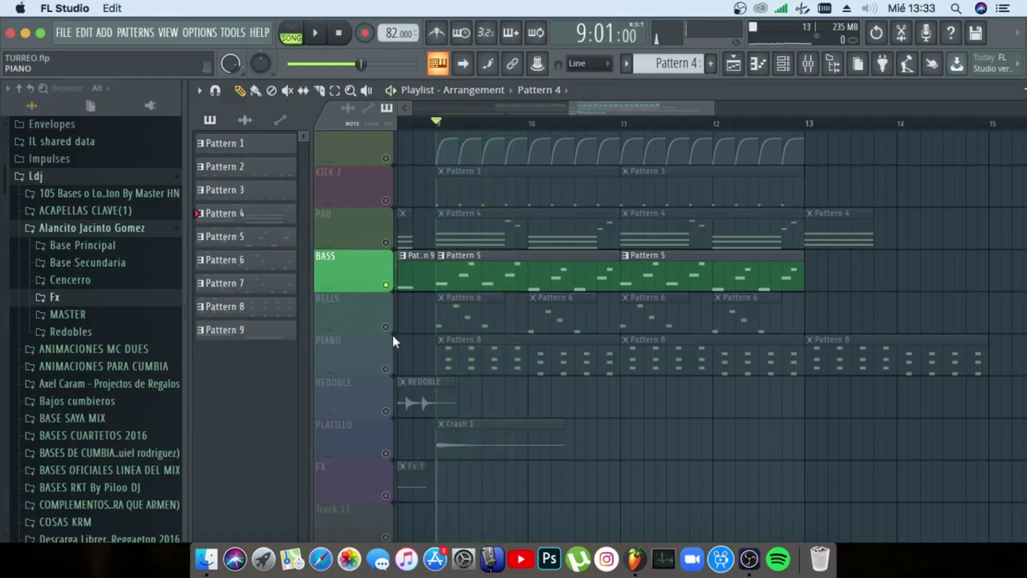
Play the BELLS track alone from bar 9, and switch the solo to the PIANO track
{"action": "right_click", "coordinate": [386, 327]}
{"action": "key", "text": "space"}
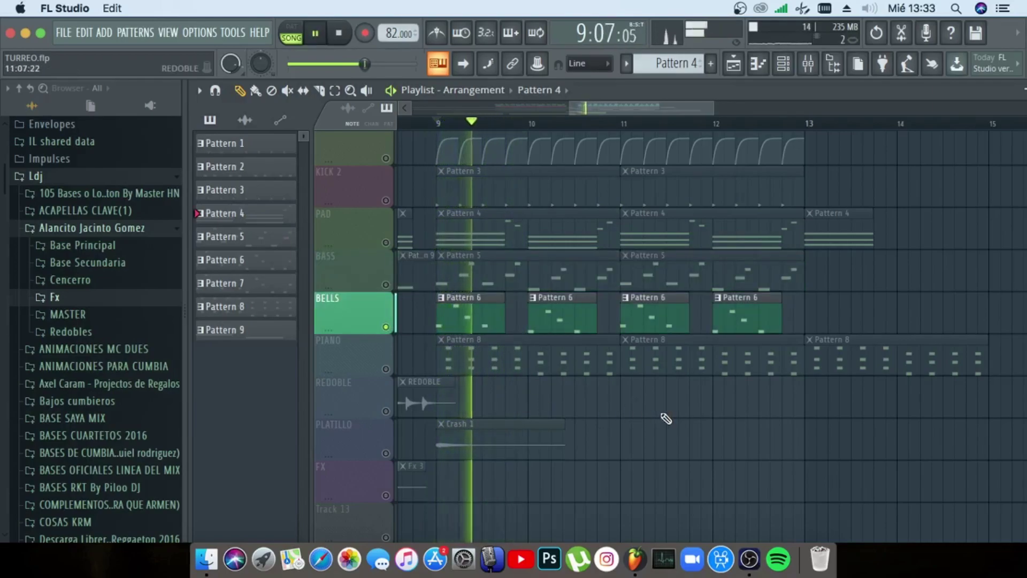
{"action": "key", "text": "space"}
{"action": "right_click", "coordinate": [385, 369]}
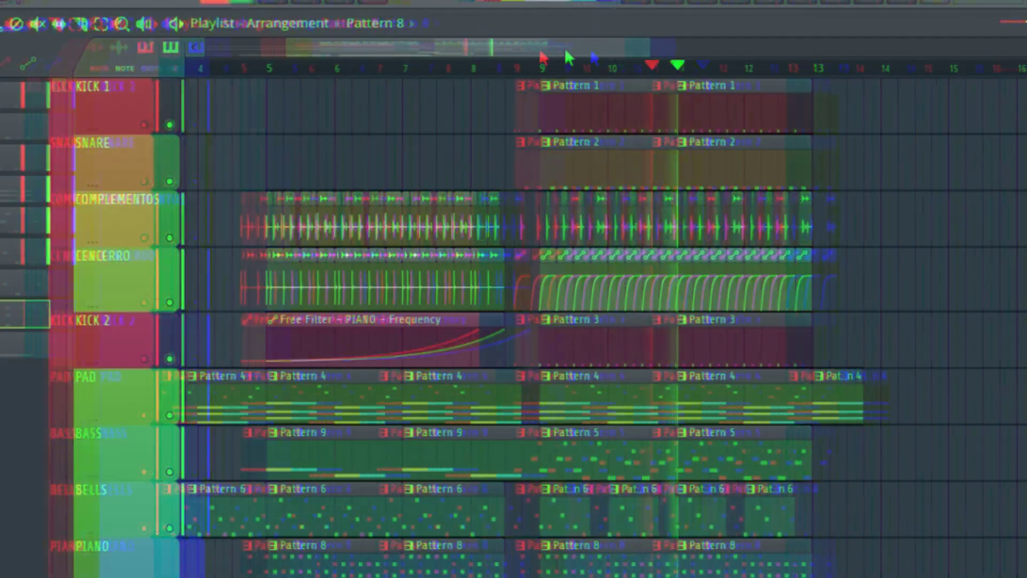
{"action": "left_click_drag", "start_coordinate": [566, 54], "coordinate": [624, 54]}
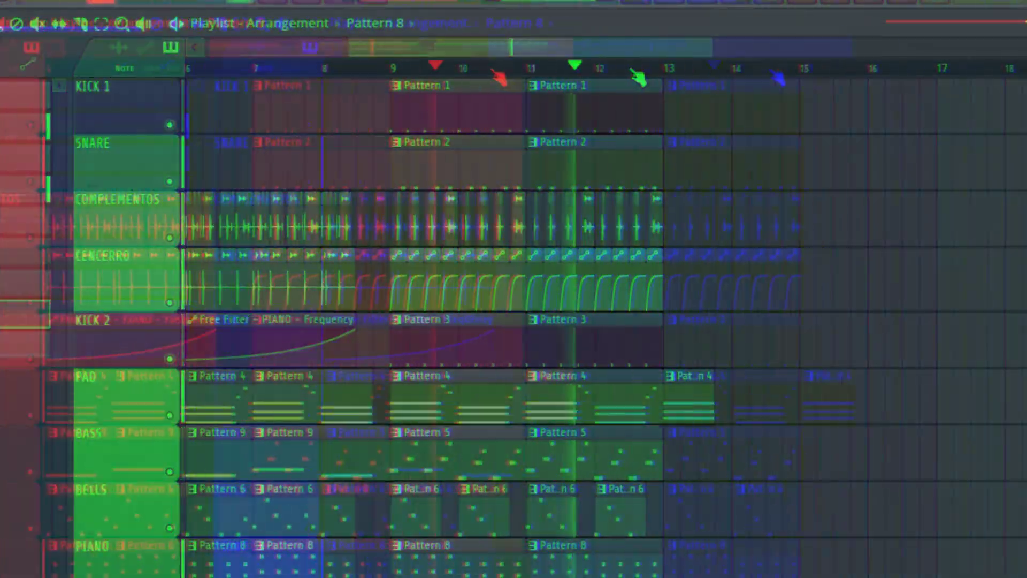
{"action": "scroll", "coordinate": [632, 70], "scroll_direction": "up", "scroll_amount": 3}
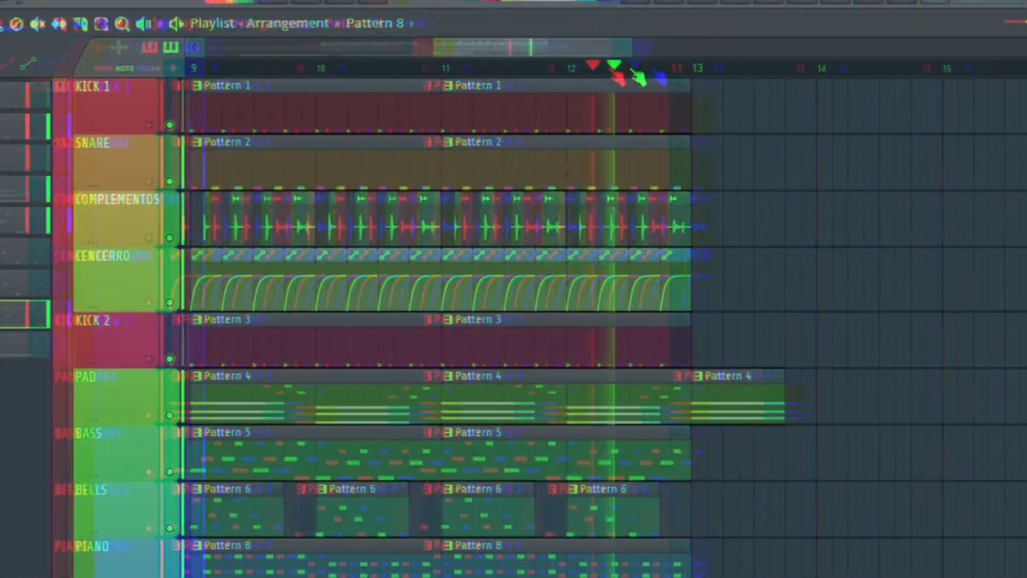